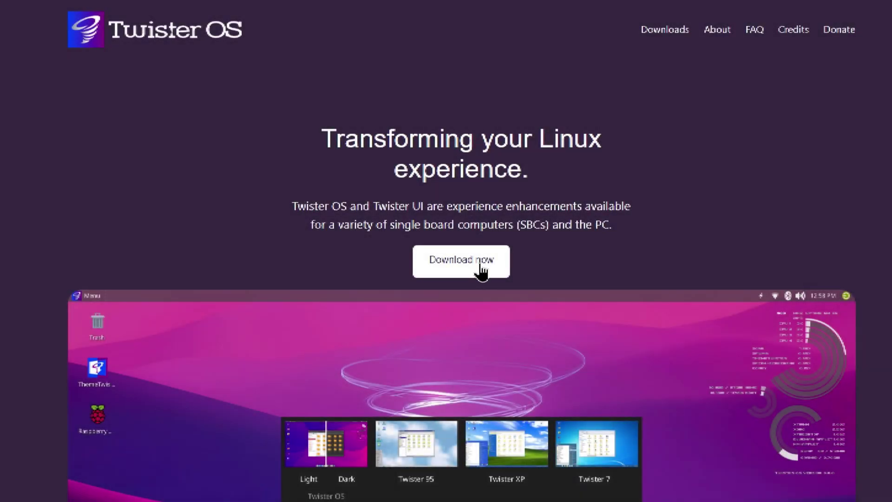
- Visit the Twister OS downloads page, then bring up the system settings manager
{"action": "left_click", "coordinate": [480, 271]}
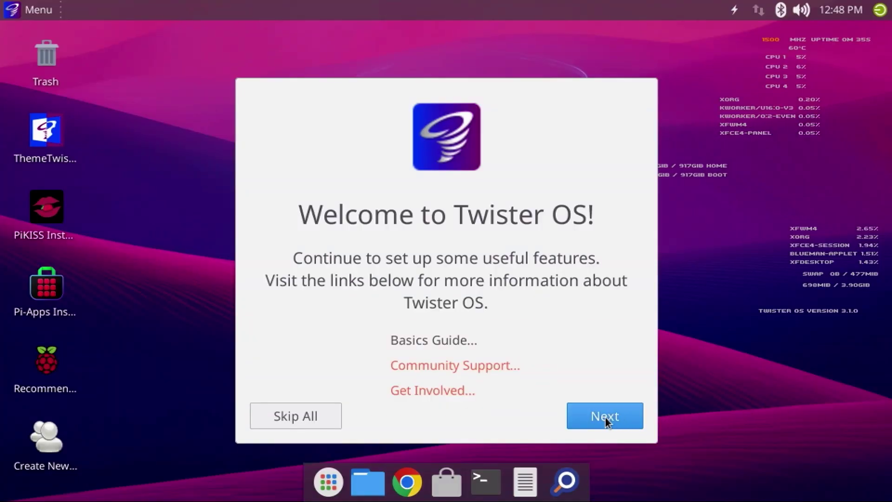
{"action": "left_click", "coordinate": [606, 417]}
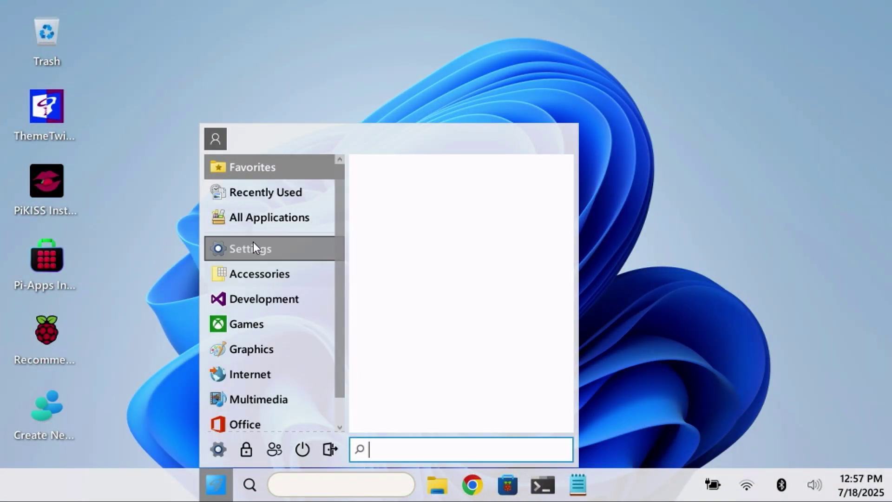
{"action": "mouse_move", "coordinate": [263, 274]}
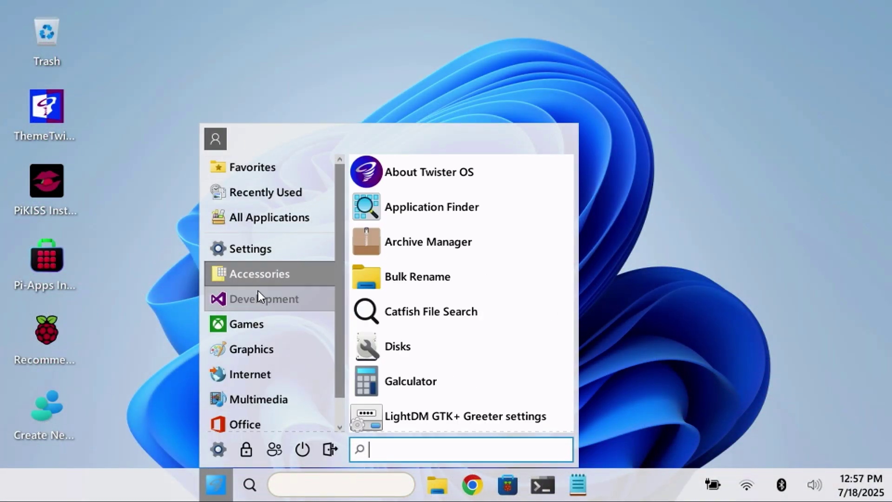
{"action": "mouse_move", "coordinate": [259, 299]}
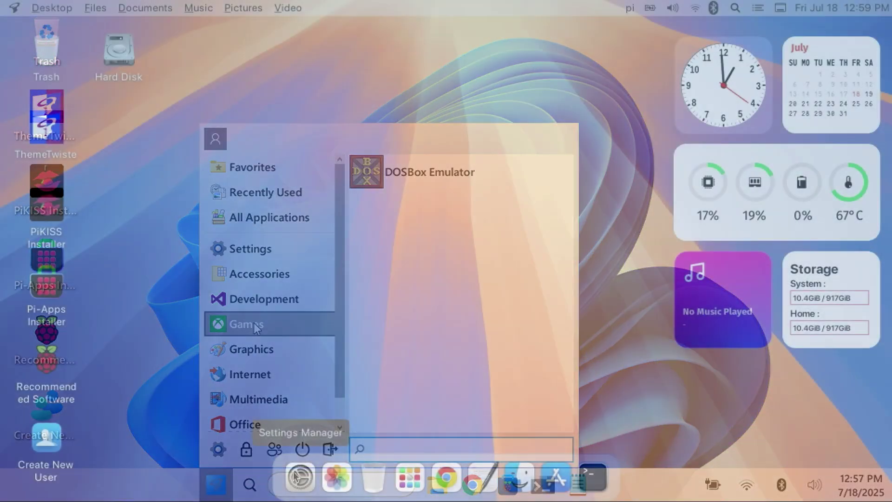
{"action": "left_click", "coordinate": [301, 478]}
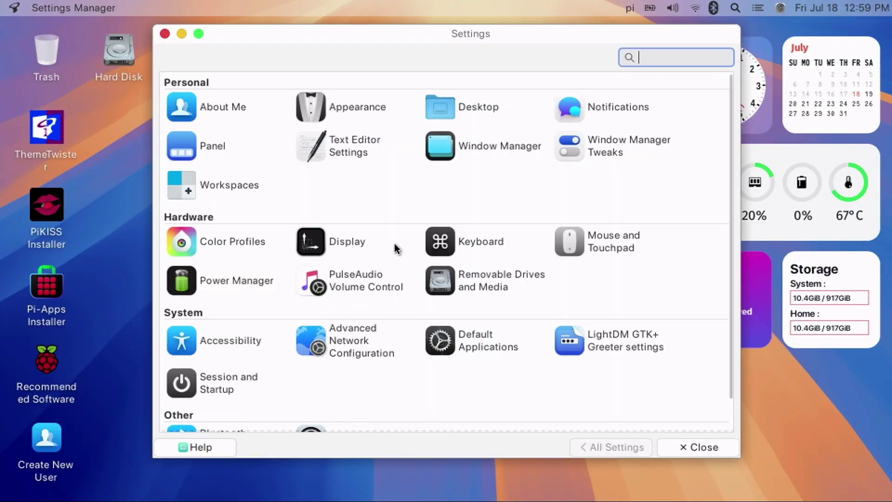
- Browse the apps in the Development, Games and Graphics categories
{"action": "scroll", "coordinate": [394, 251], "scroll_direction": "down", "scroll_amount": 1}
{"action": "scroll", "coordinate": [392, 252], "scroll_direction": "up", "scroll_amount": 1}
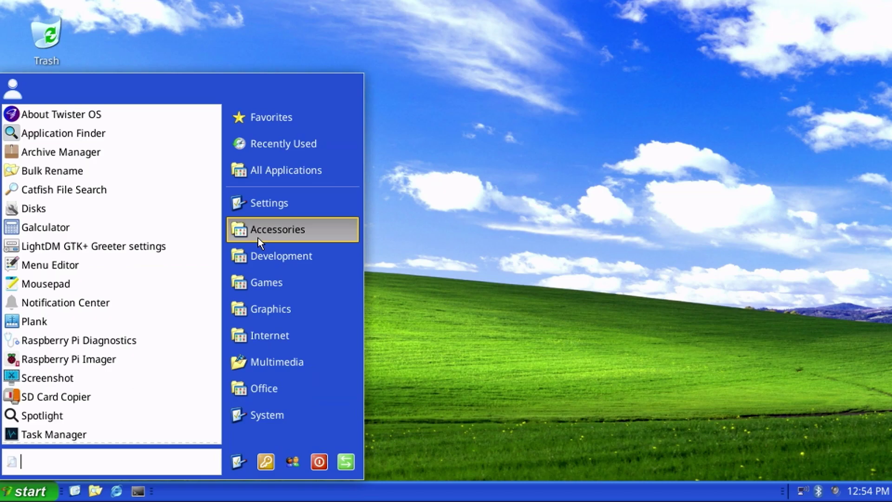
{"action": "left_click", "coordinate": [258, 256]}
{"action": "left_click", "coordinate": [255, 283]}
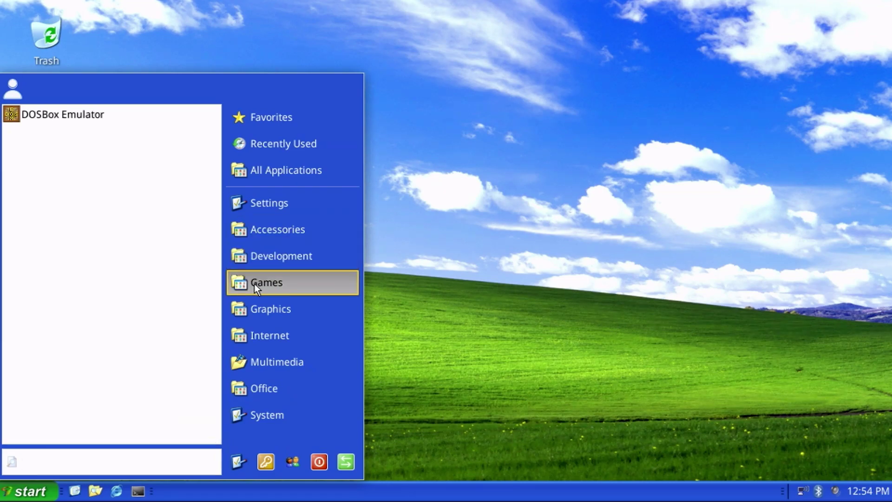
{"action": "left_click", "coordinate": [253, 308]}
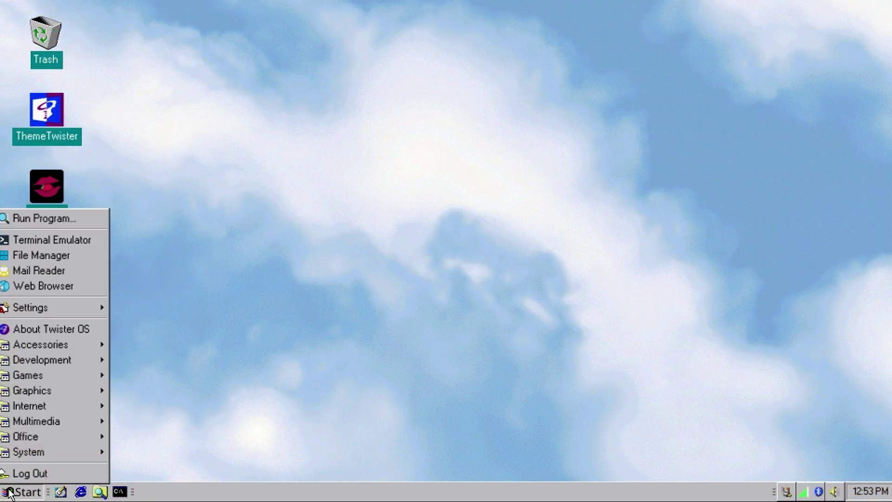
{"action": "mouse_move", "coordinate": [57, 347]}
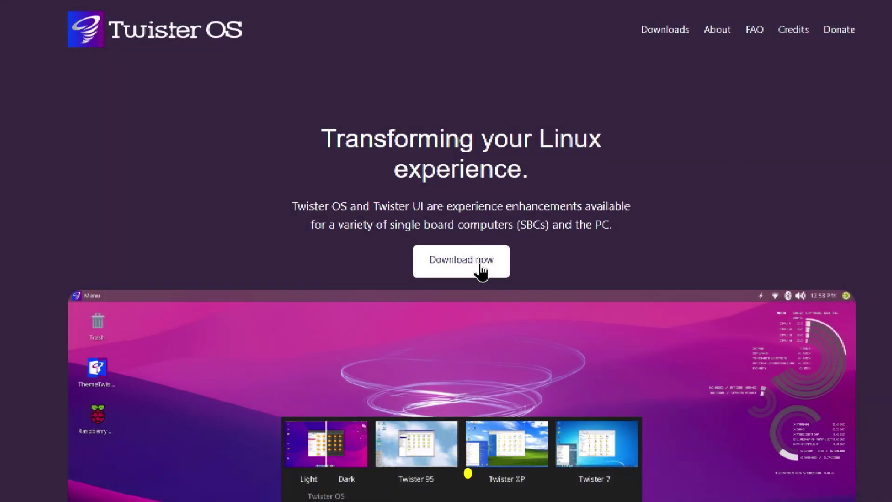
- Start downloading the Twister OS 3.1.0 image for the Raspberry Pi 4/400 and 5/500
{"action": "left_click", "coordinate": [481, 271]}
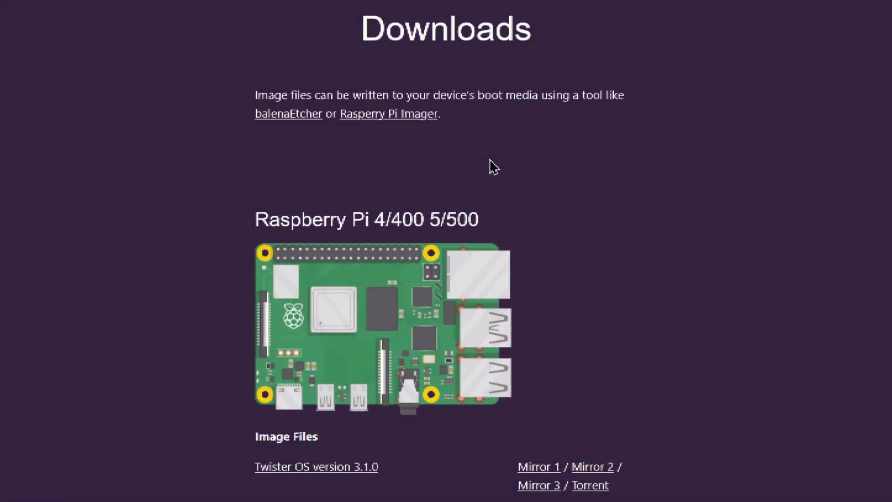
{"action": "scroll", "coordinate": [488, 168], "scroll_direction": "down", "scroll_amount": 3}
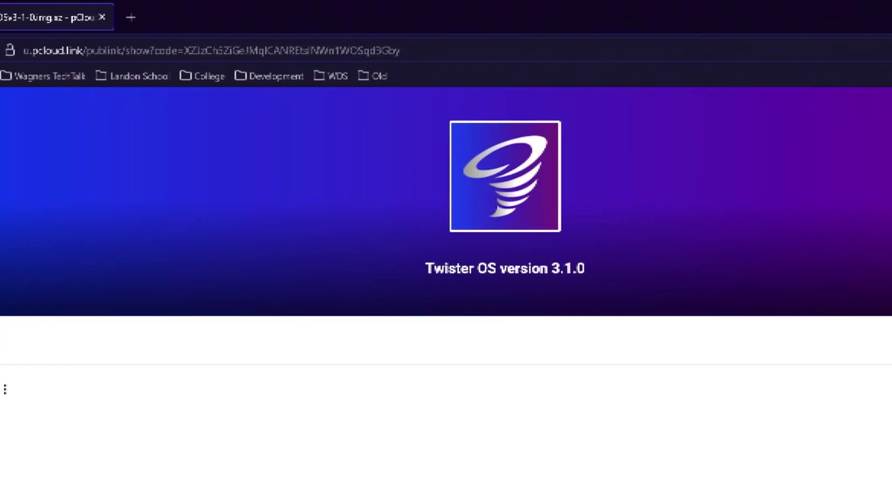
{"action": "left_click", "coordinate": [829, 399]}
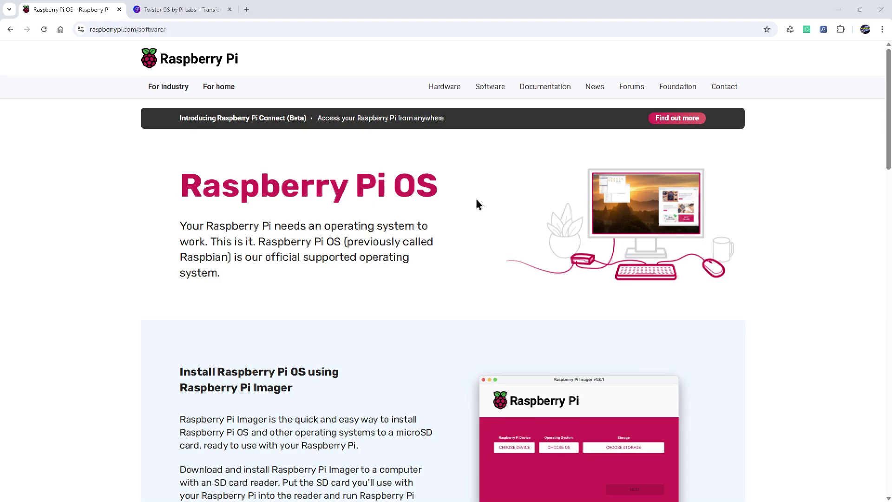
- Scroll down to the Raspberry Pi Imager section of raspberrypi.com/software
{"action": "scroll", "coordinate": [479, 204], "scroll_direction": "down", "scroll_amount": 5}
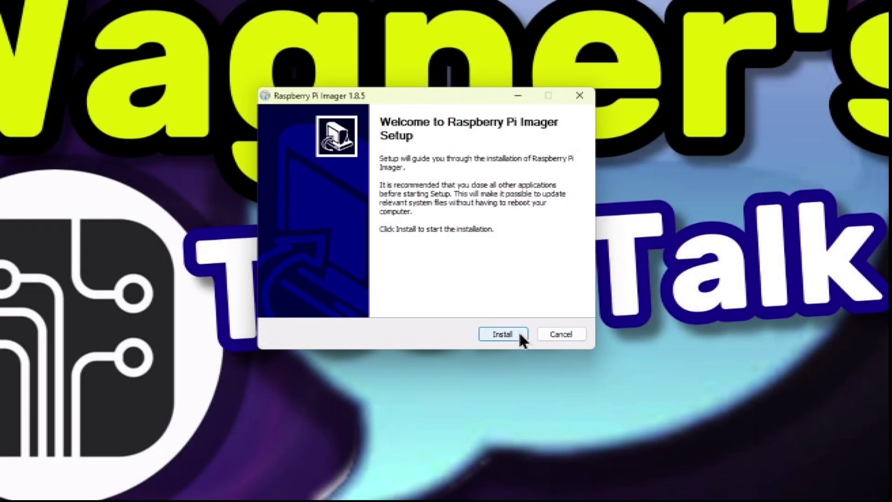
- Install Raspberry Pi Imager from the setup wizard
{"action": "left_click", "coordinate": [519, 335]}
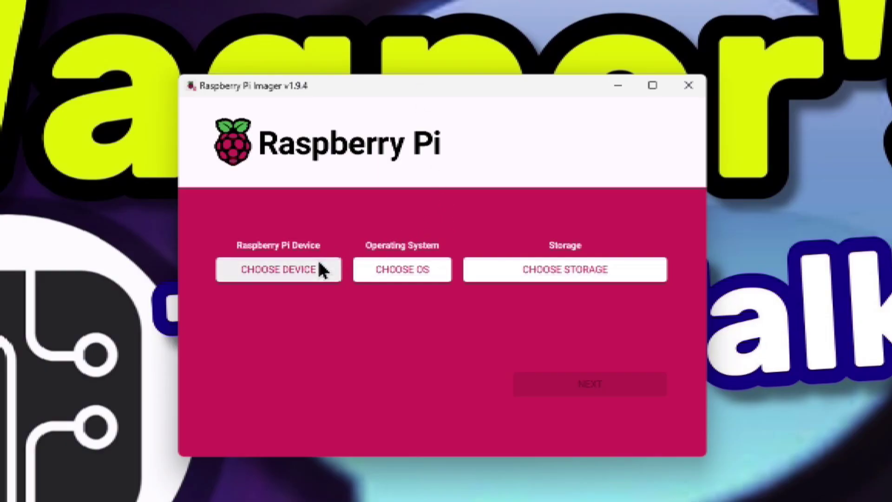
- Choose Raspberry Pi 5, custom image TwisterOSv3-1-0.img.xz and the Generic MassStorageClass USB drive
{"action": "left_click", "coordinate": [299, 269]}
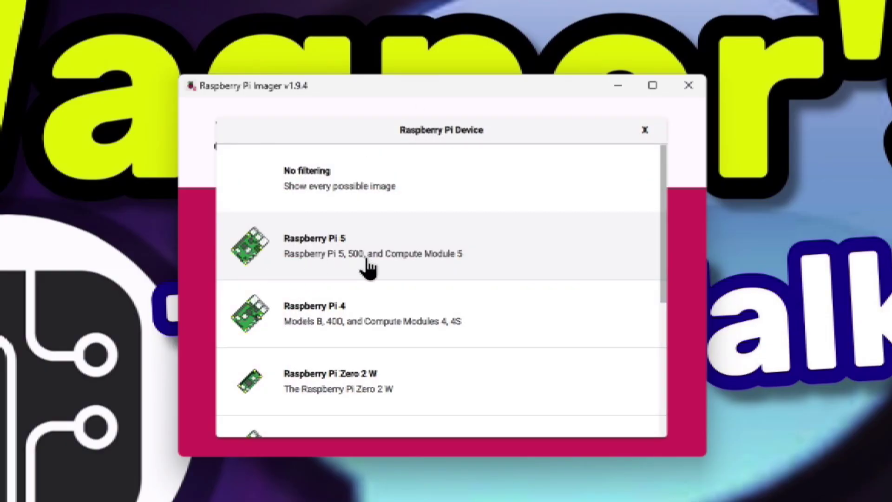
{"action": "left_click", "coordinate": [367, 260]}
{"action": "left_click", "coordinate": [401, 278]}
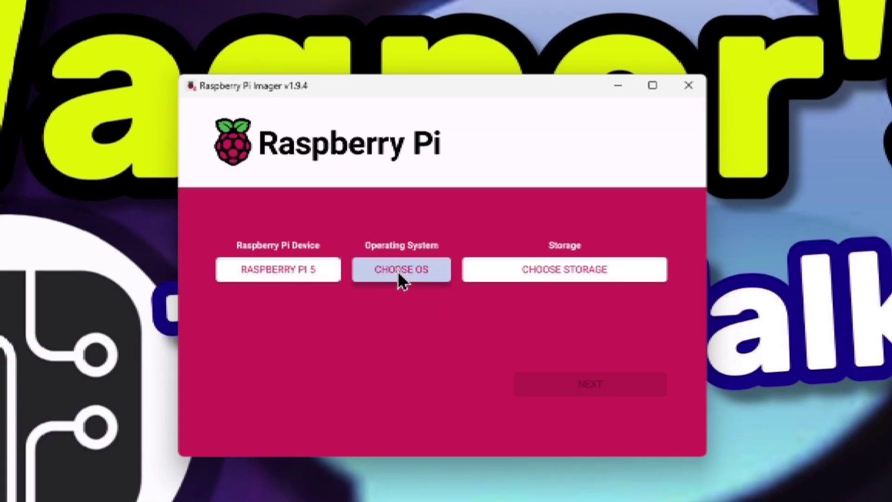
{"action": "scroll", "coordinate": [398, 260], "scroll_direction": "down", "scroll_amount": 5}
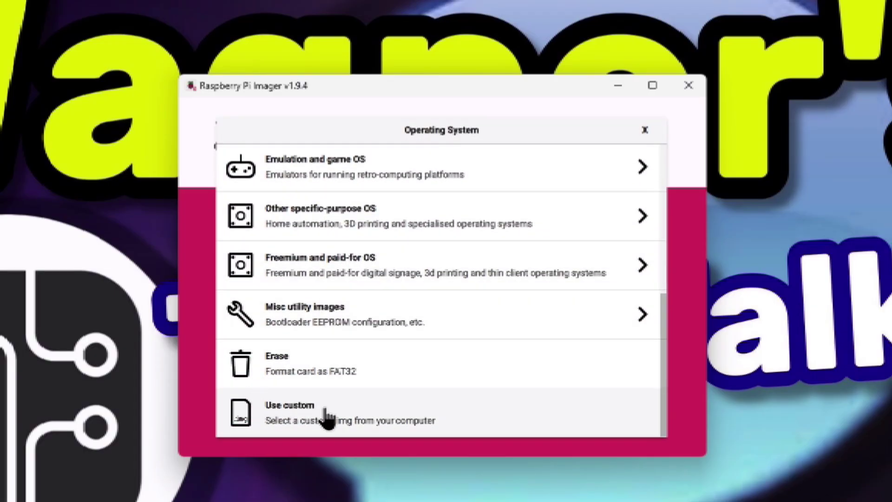
{"action": "left_click", "coordinate": [333, 412]}
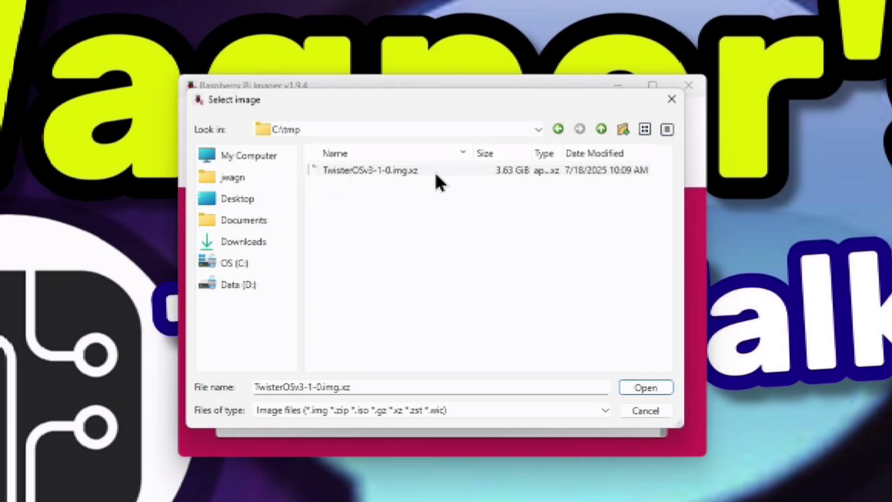
{"action": "left_click", "coordinate": [636, 393]}
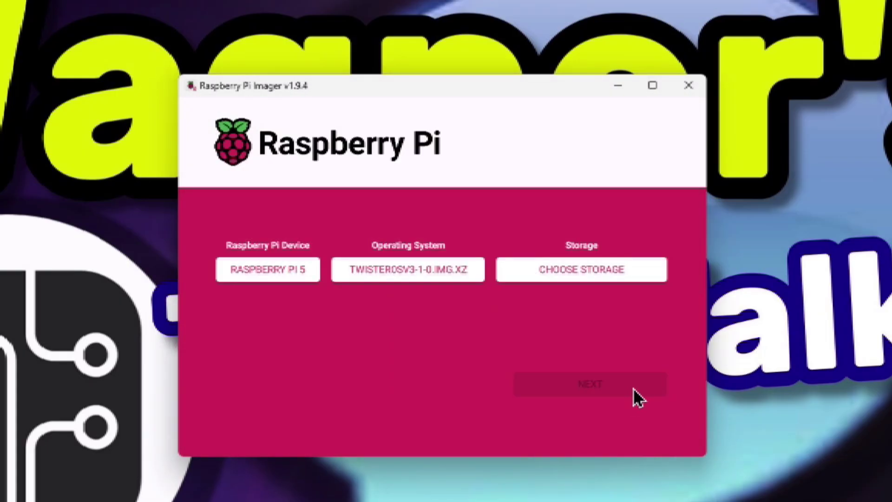
{"action": "left_click", "coordinate": [557, 269]}
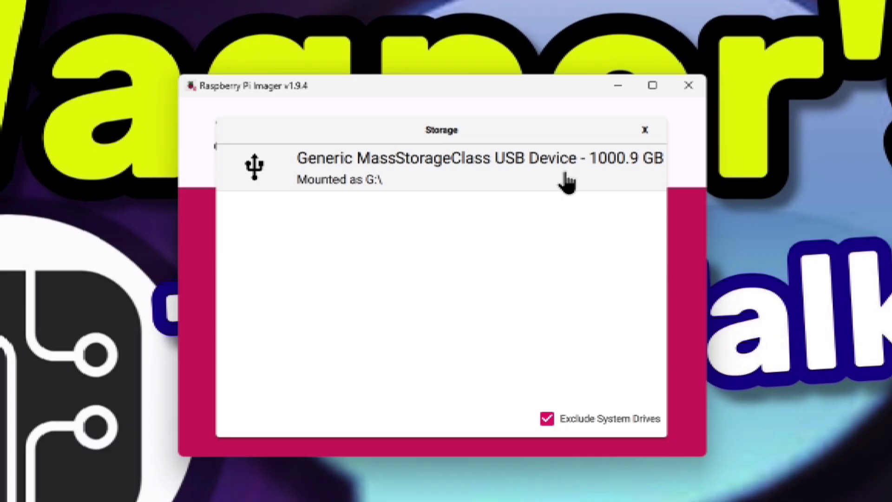
{"action": "left_click", "coordinate": [567, 177]}
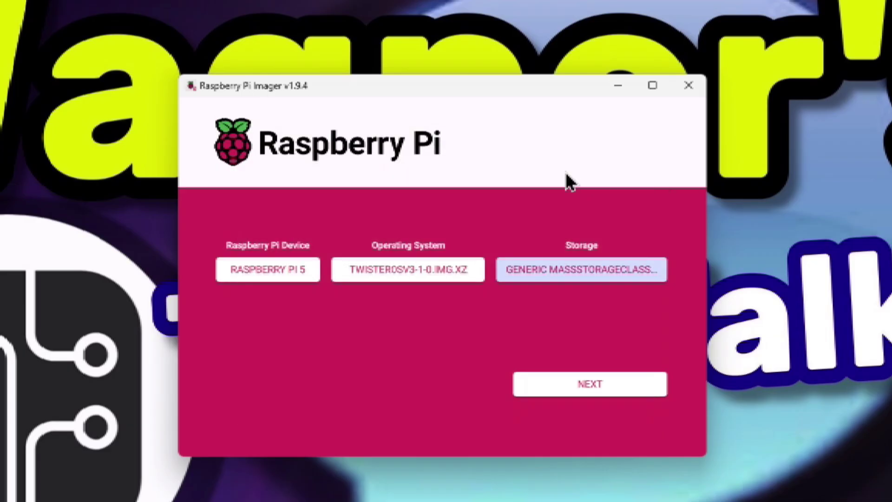
- Write the image to the USB drive with no OS customisation, confirming the erase warning
{"action": "left_click", "coordinate": [577, 385]}
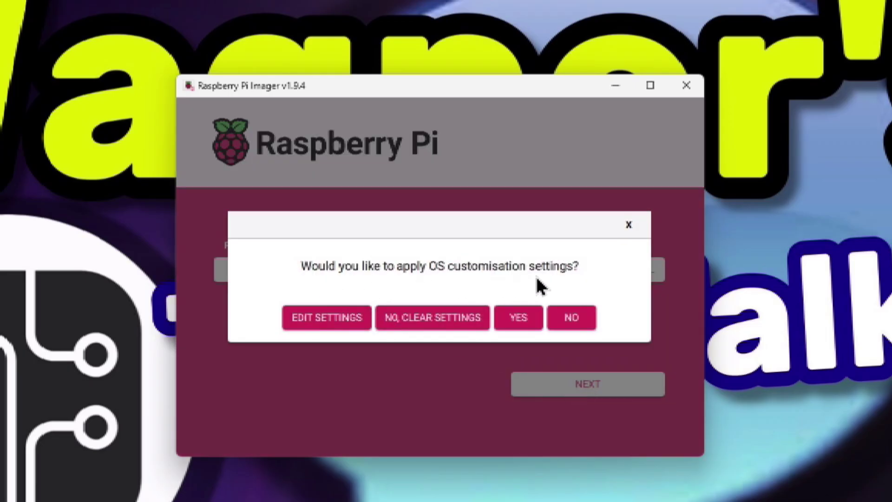
{"action": "left_click", "coordinate": [571, 313]}
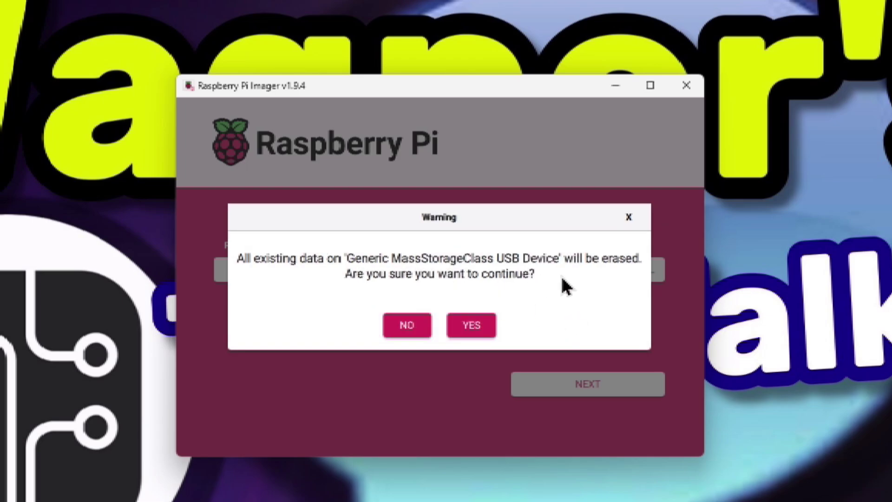
{"action": "left_click", "coordinate": [472, 324]}
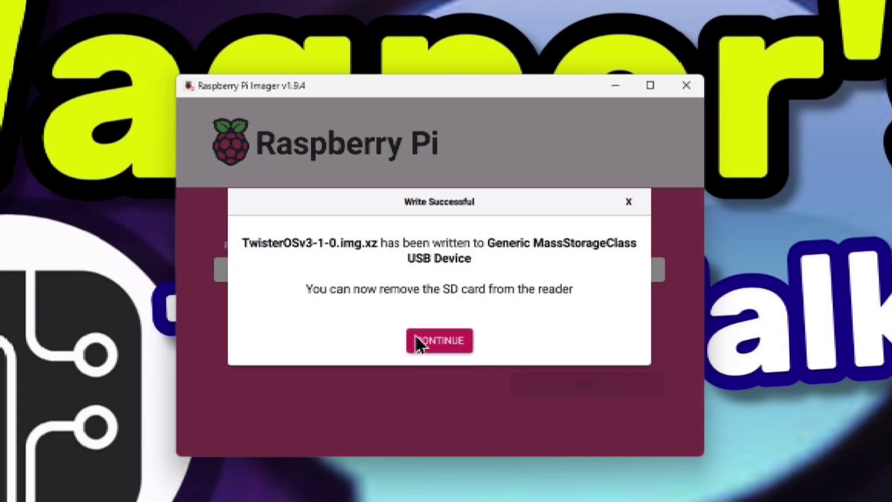
{"action": "left_click", "coordinate": [445, 339]}
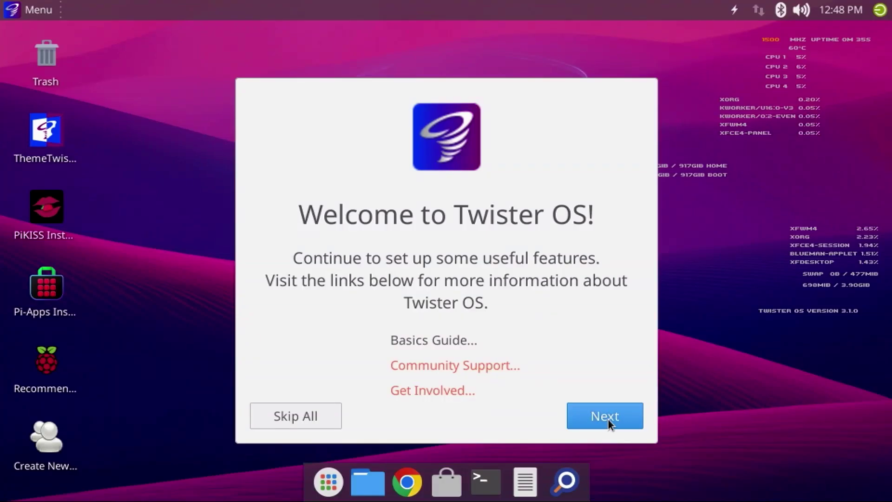
- Advance to the Raspberry Pi Configuration step and launch the configuration tool
{"action": "left_click", "coordinate": [606, 417]}
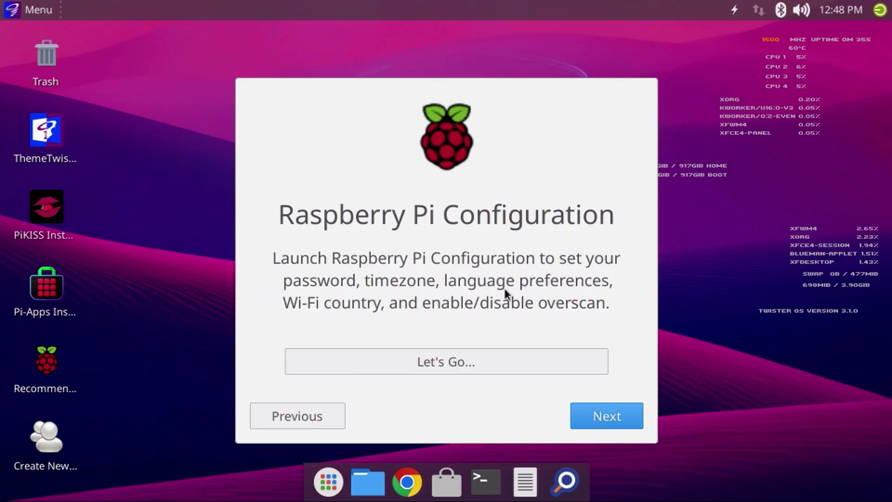
{"action": "left_click", "coordinate": [445, 356]}
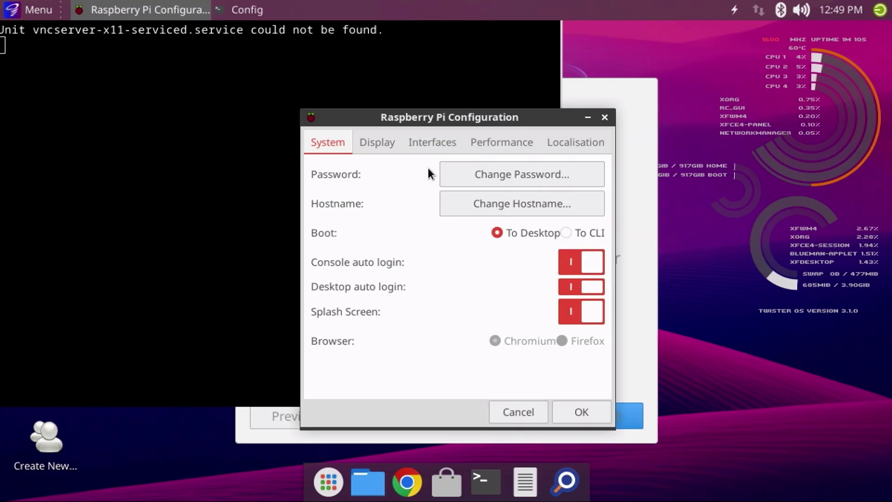
- Keep the English (US) locale and America/Chicago timezone under Localisation
{"action": "left_click", "coordinate": [565, 147]}
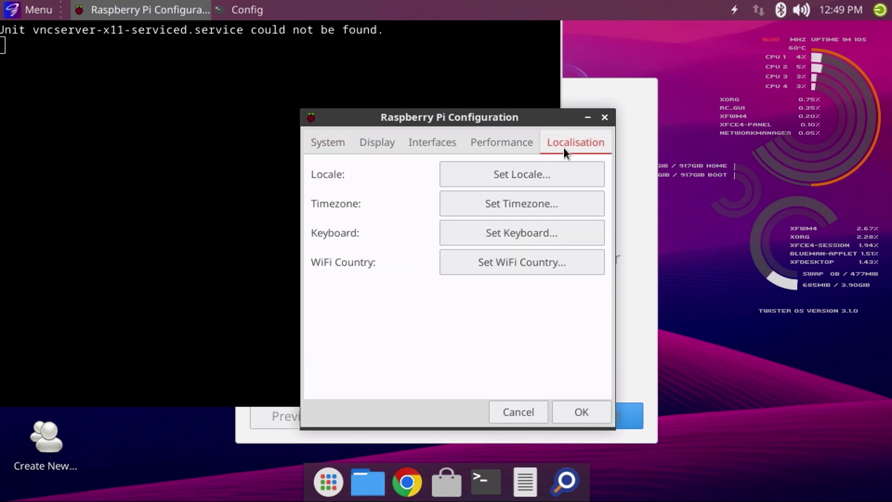
{"action": "left_click", "coordinate": [528, 174]}
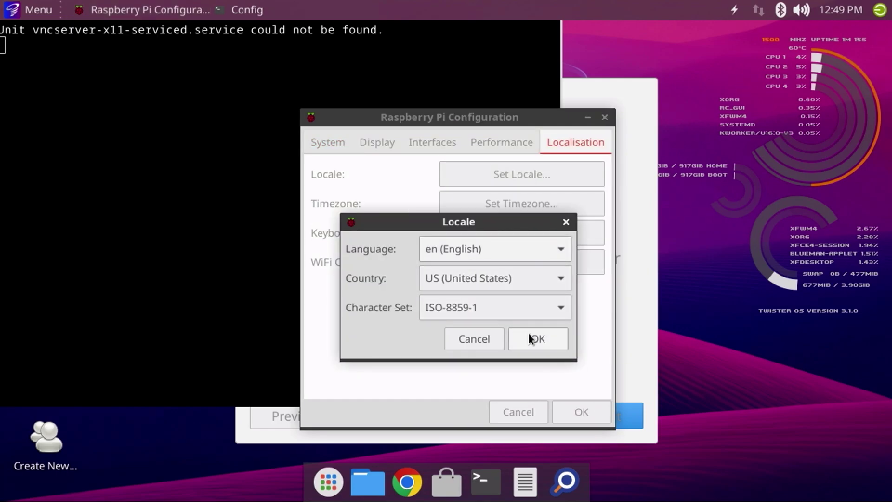
{"action": "left_click", "coordinate": [529, 338]}
{"action": "left_click", "coordinate": [547, 205]}
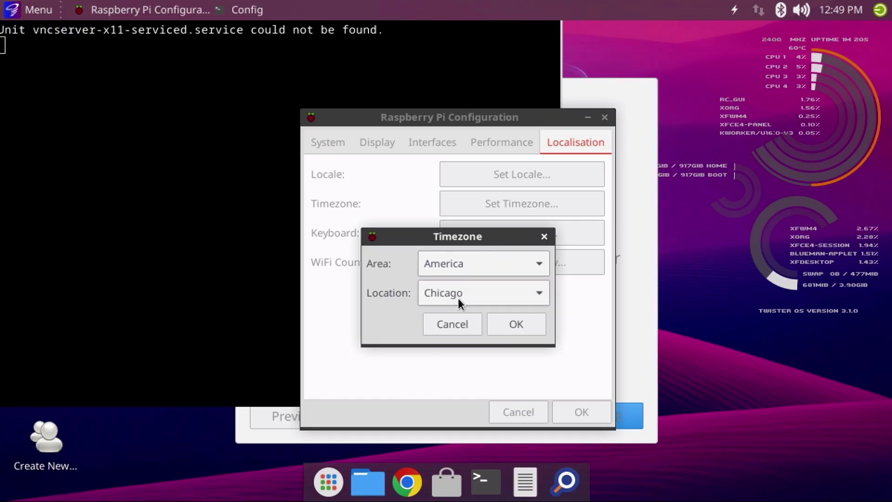
{"action": "left_click", "coordinate": [522, 324]}
- Keep the US keyboard layout and United States Wi-Fi country, then close the configuration
{"action": "left_click", "coordinate": [534, 232]}
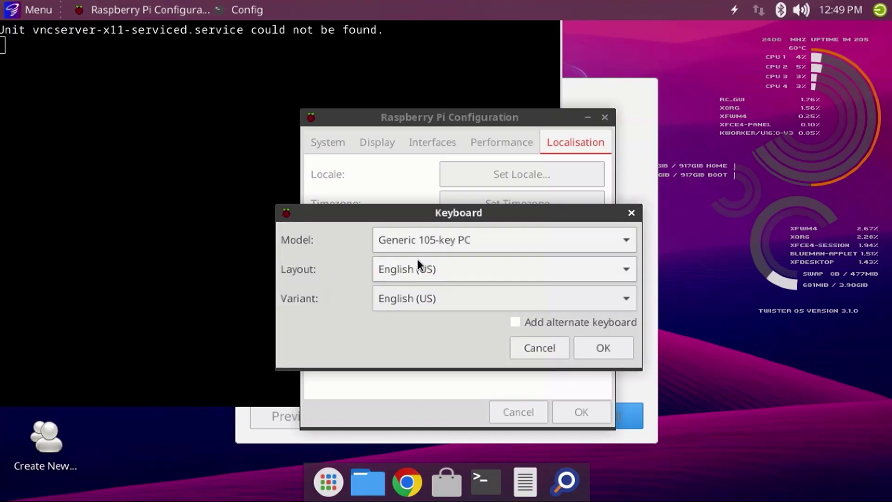
{"action": "left_click", "coordinate": [613, 349]}
{"action": "left_click", "coordinate": [548, 263]}
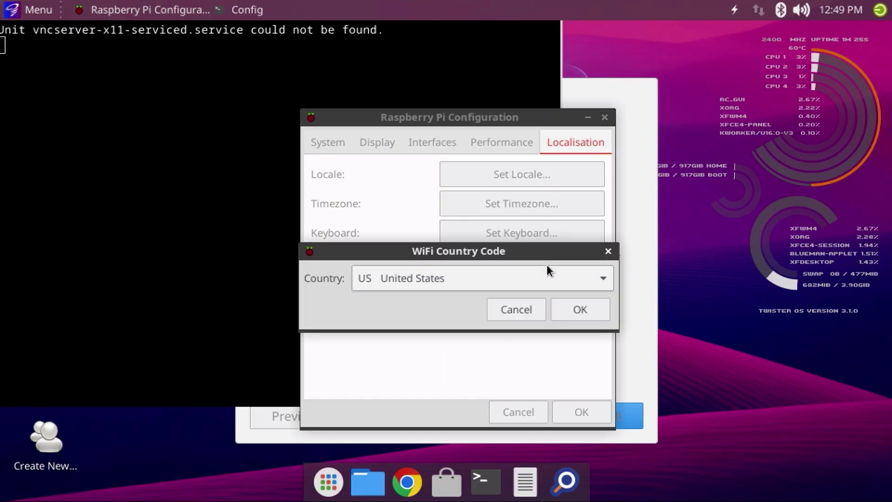
{"action": "left_click", "coordinate": [579, 307]}
{"action": "left_click", "coordinate": [576, 411]}
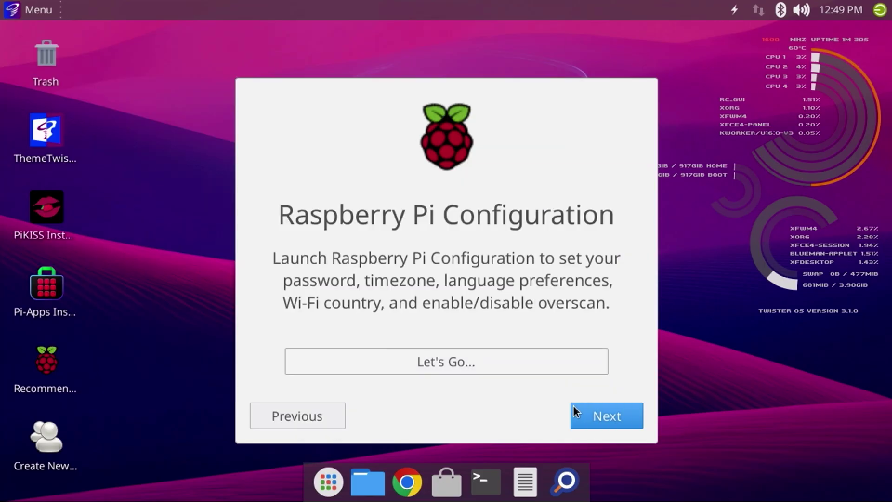
- Continue to the system update step and join a Wi-Fi network from the panel applet
{"action": "left_click", "coordinate": [599, 416]}
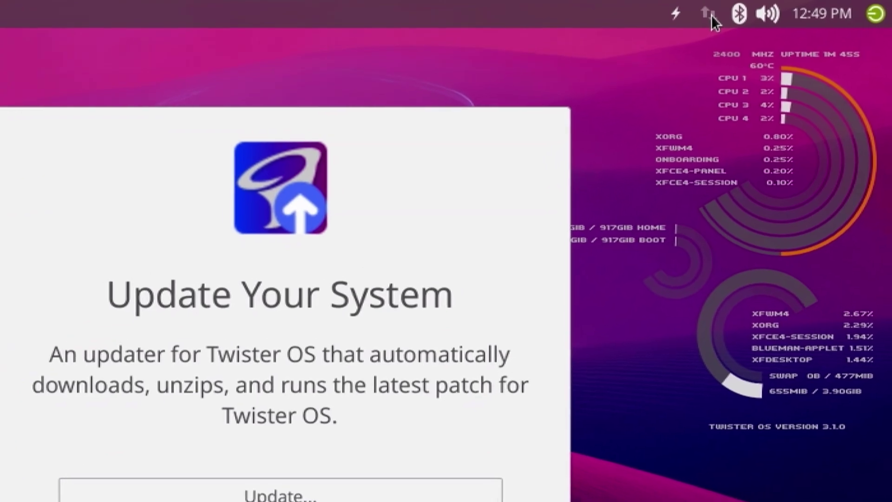
{"action": "left_click", "coordinate": [711, 17]}
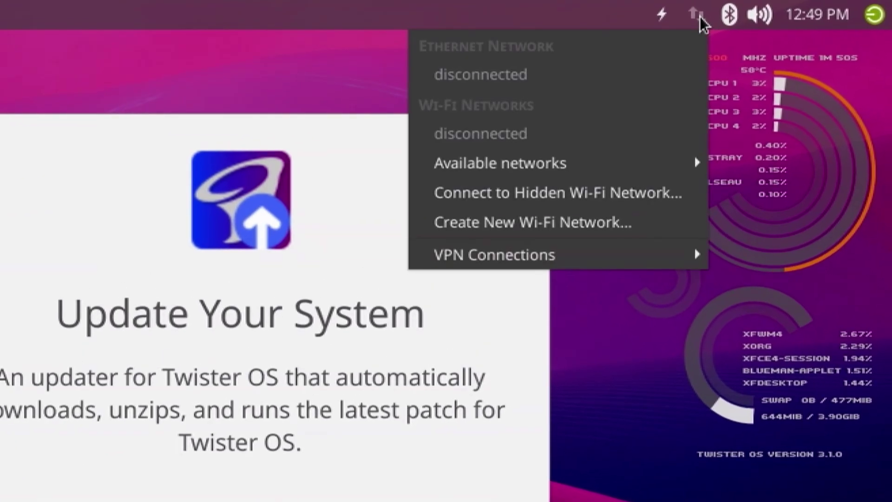
{"action": "mouse_move", "coordinate": [532, 169]}
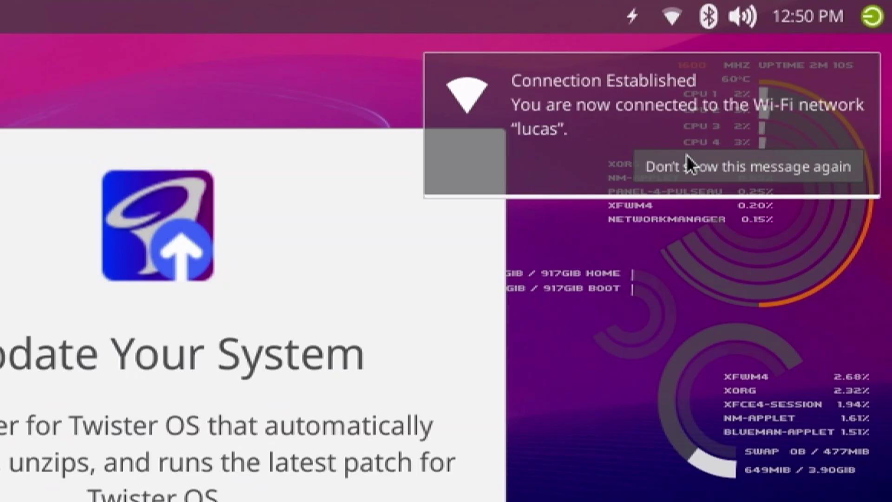
{"action": "left_click", "coordinate": [690, 165]}
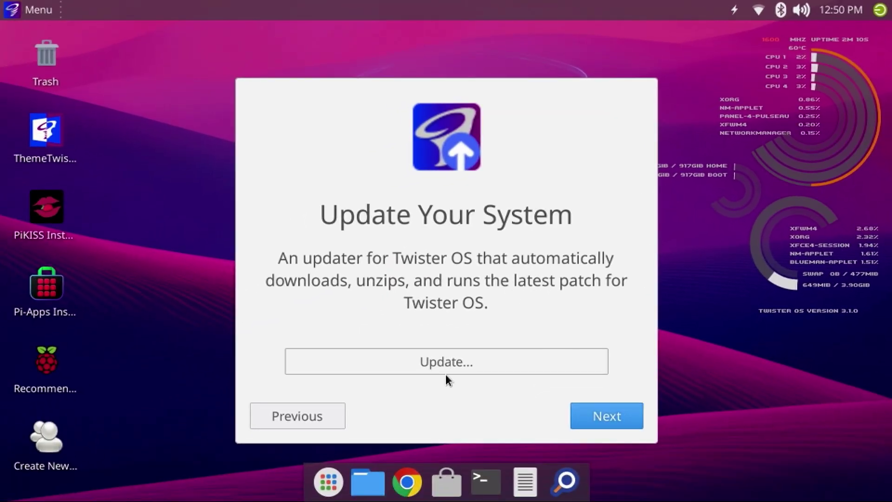
- Run the TwistUP update check confirming version 3.1.0 is current, then continue
{"action": "left_click", "coordinate": [407, 365]}
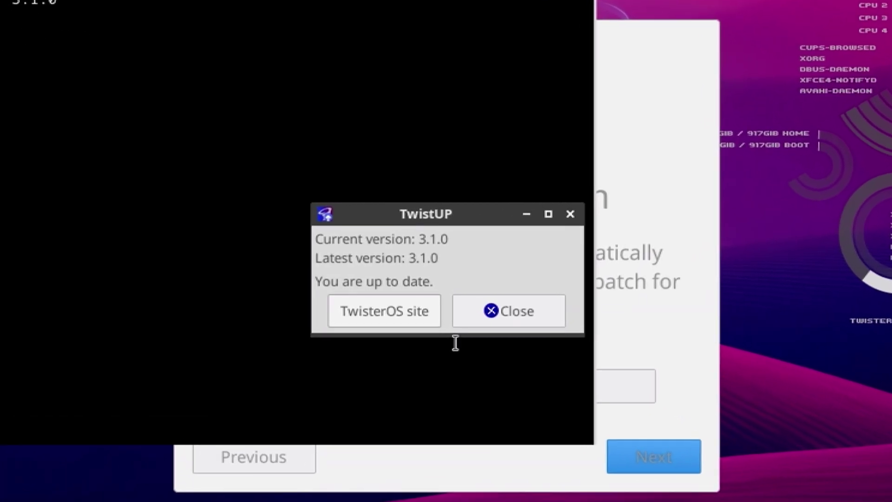
{"action": "left_click", "coordinate": [494, 312]}
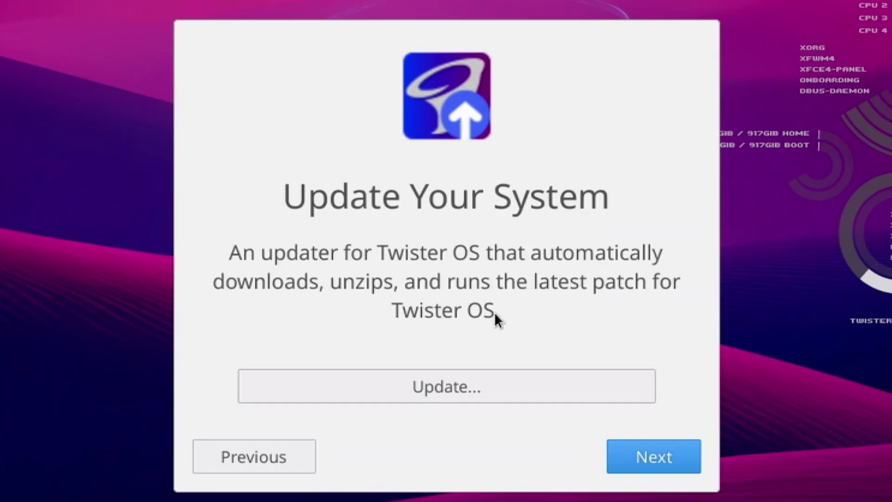
{"action": "left_click", "coordinate": [660, 458]}
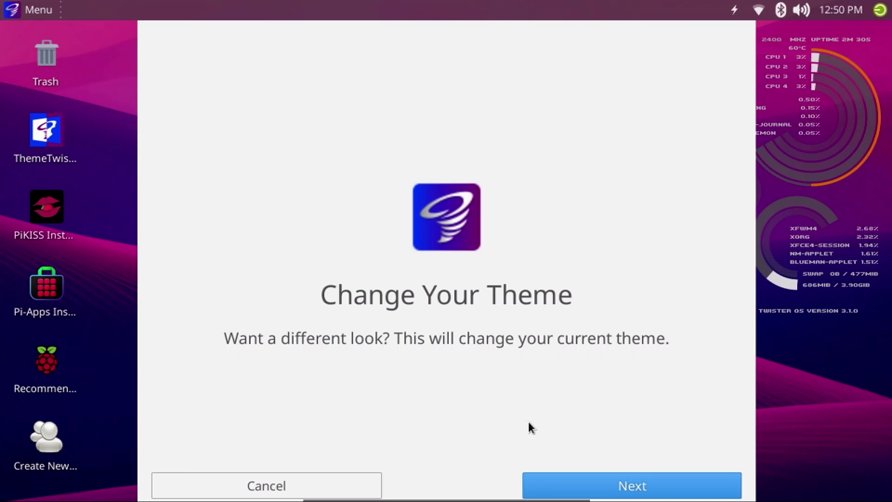
- Apply the Twister Plasma Dark theme and confirm the session restart in the terminal
{"action": "left_click", "coordinate": [581, 486]}
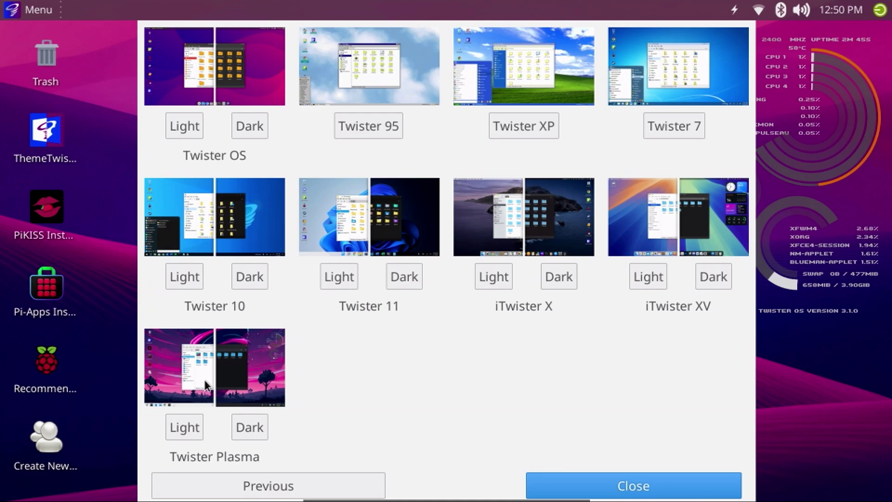
{"action": "left_click", "coordinate": [256, 426]}
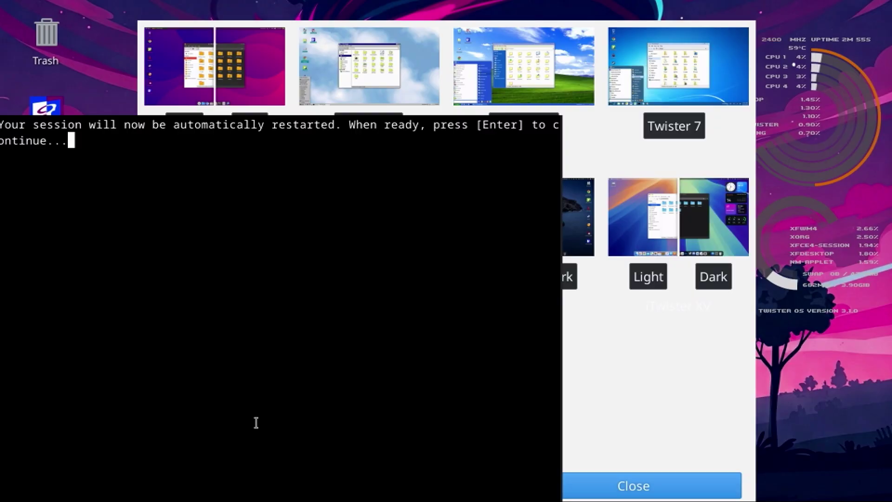
{"action": "key", "text": "Return"}
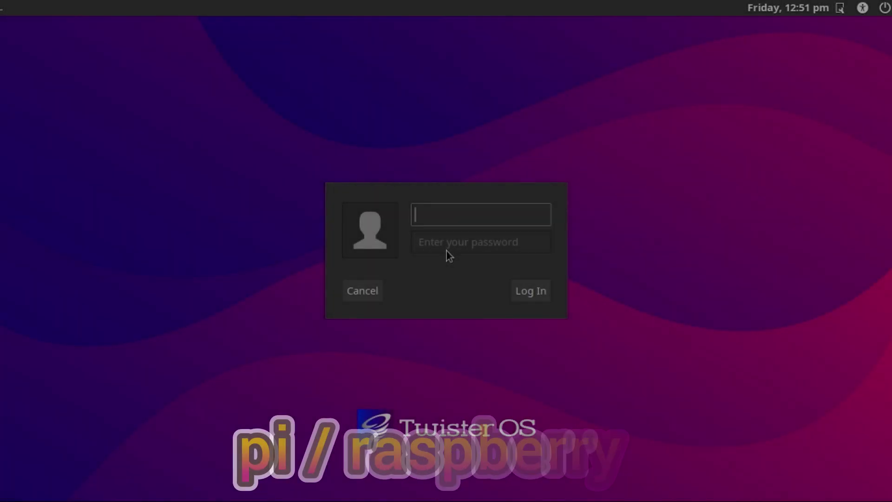
- Log back in as the default 'pi' user with the account password
{"action": "type", "text": "pi"}
{"action": "key", "text": "Return"}
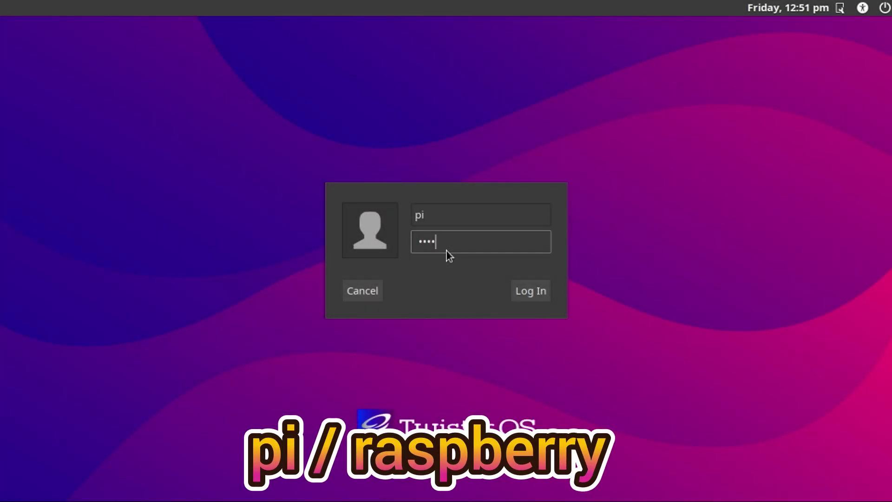
{"action": "type", "text": "raspberry"}
{"action": "key", "text": "Return"}
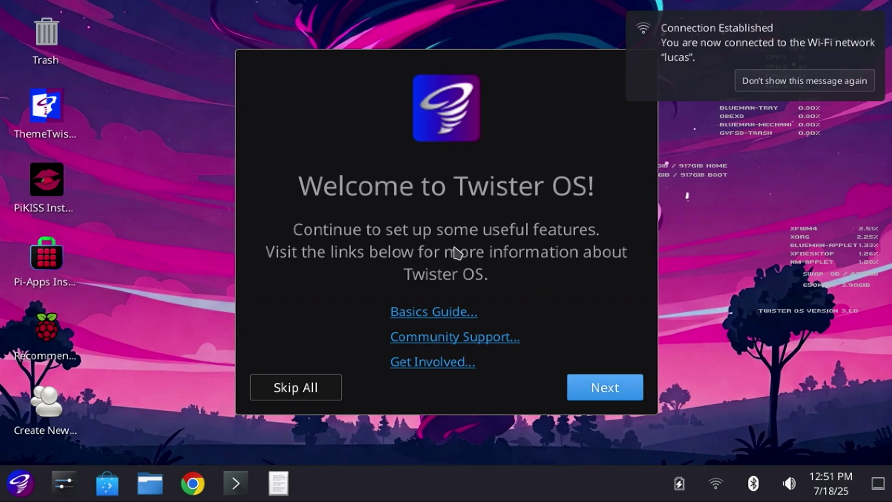
- Skip past the Raspberry Pi configuration and system update pages, then finish the welcome wizard
{"action": "left_click", "coordinate": [595, 394]}
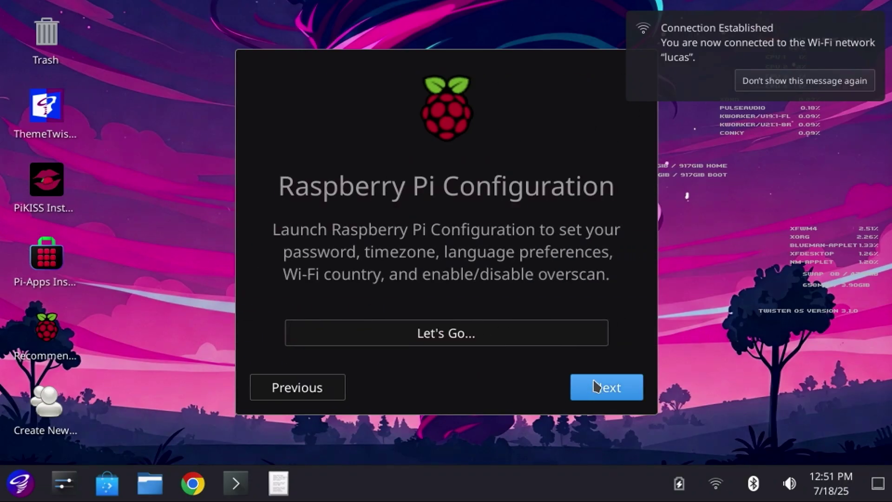
{"action": "left_click", "coordinate": [596, 394]}
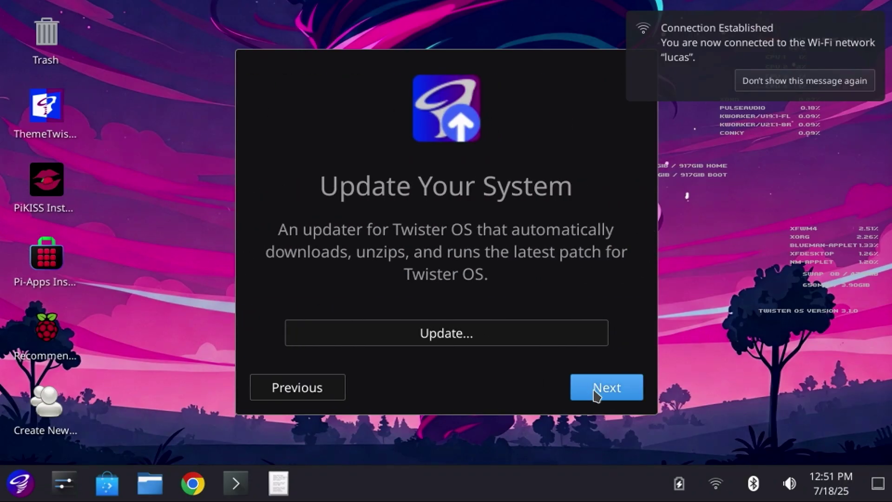
{"action": "left_click", "coordinate": [597, 394]}
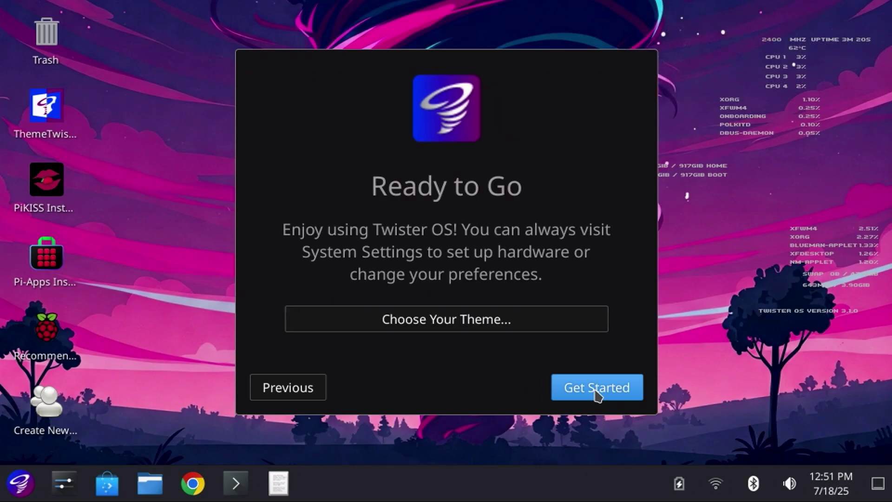
{"action": "left_click", "coordinate": [597, 394]}
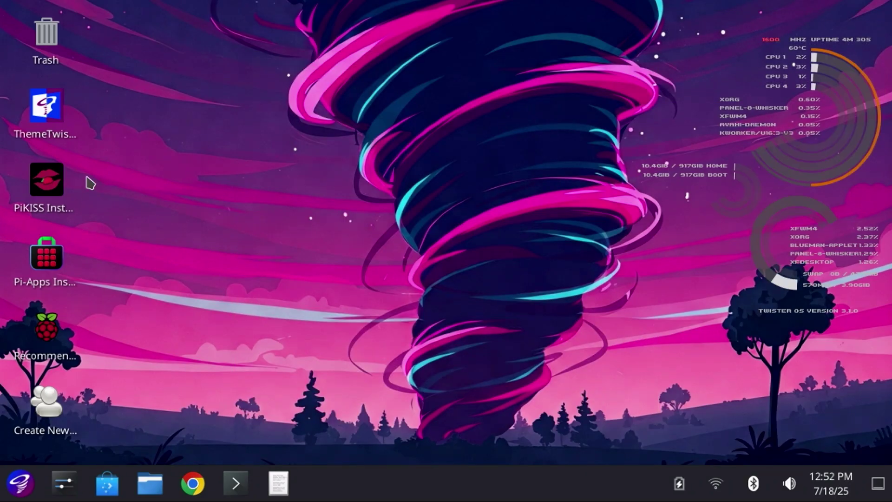
- Apply the Twister OS Light theme from ThemeTwister's theme list
{"action": "double_click", "coordinate": [63, 133]}
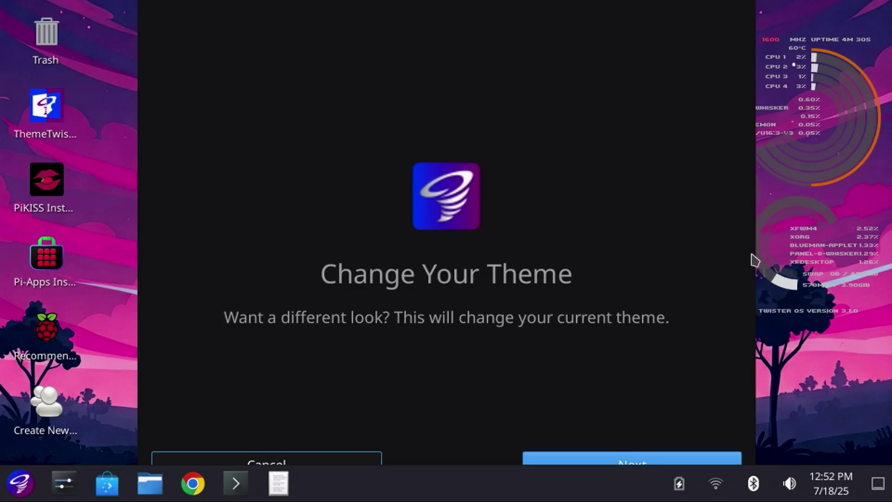
{"action": "left_click", "coordinate": [568, 453]}
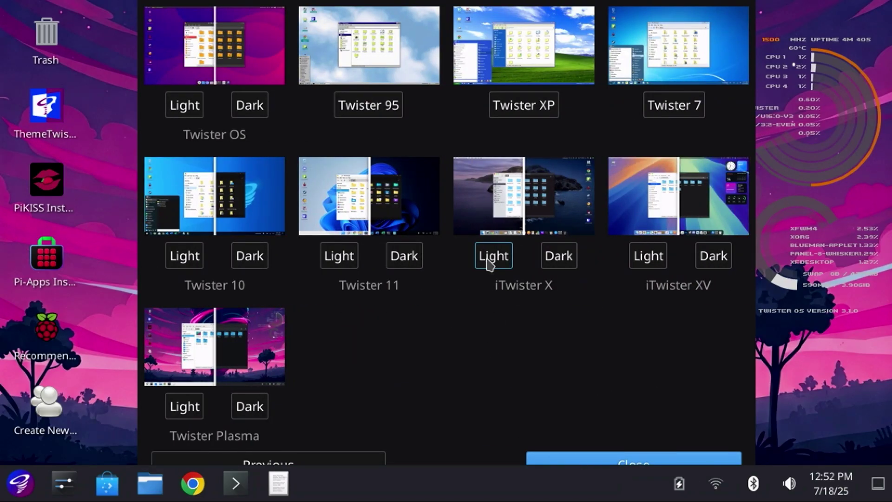
{"action": "left_click", "coordinate": [186, 111]}
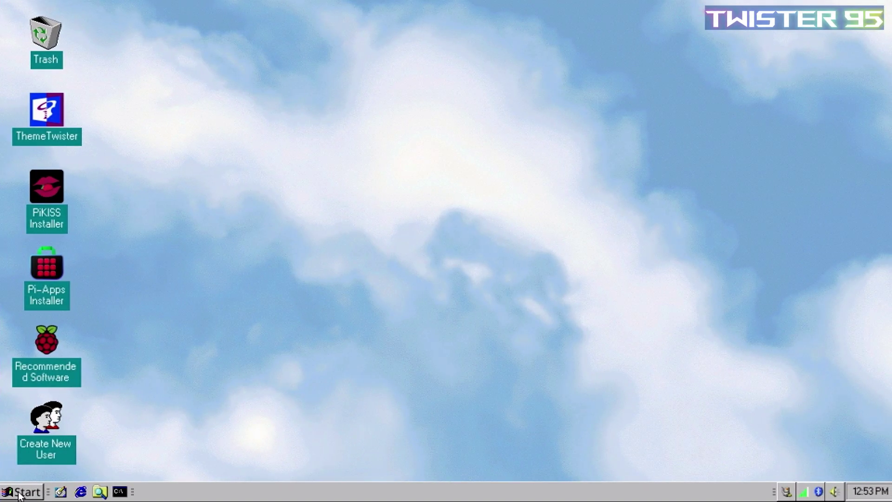
- View the Games, Graphics, Internet and Multimedia submenus of the classic Start menu
{"action": "left_click", "coordinate": [20, 494]}
{"action": "mouse_move", "coordinate": [36, 348]}
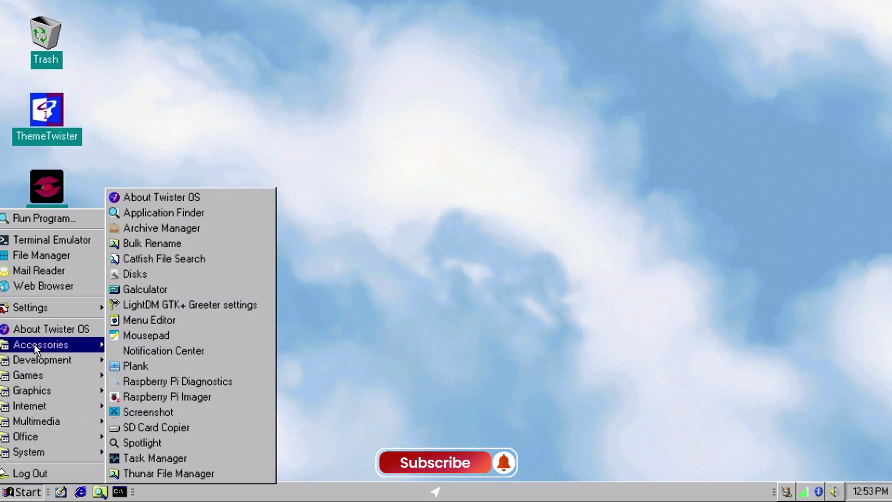
{"action": "left_click", "coordinate": [143, 285]}
{"action": "left_click", "coordinate": [9, 492]}
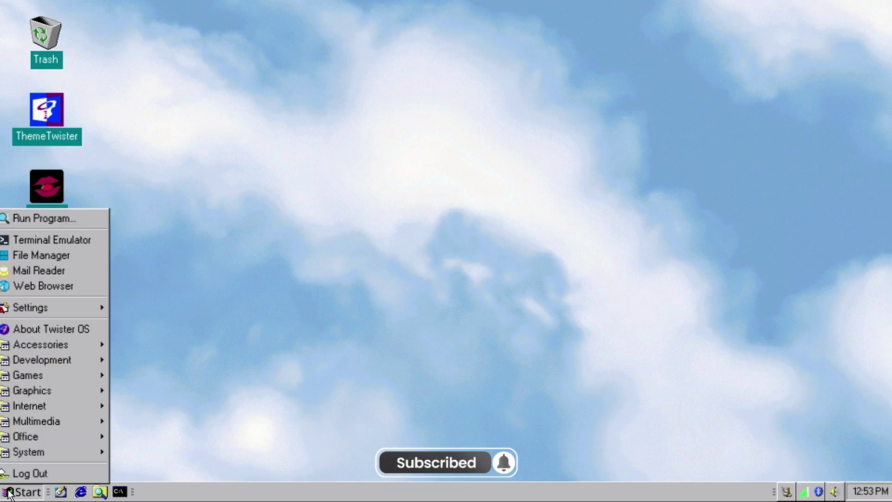
{"action": "mouse_move", "coordinate": [56, 346]}
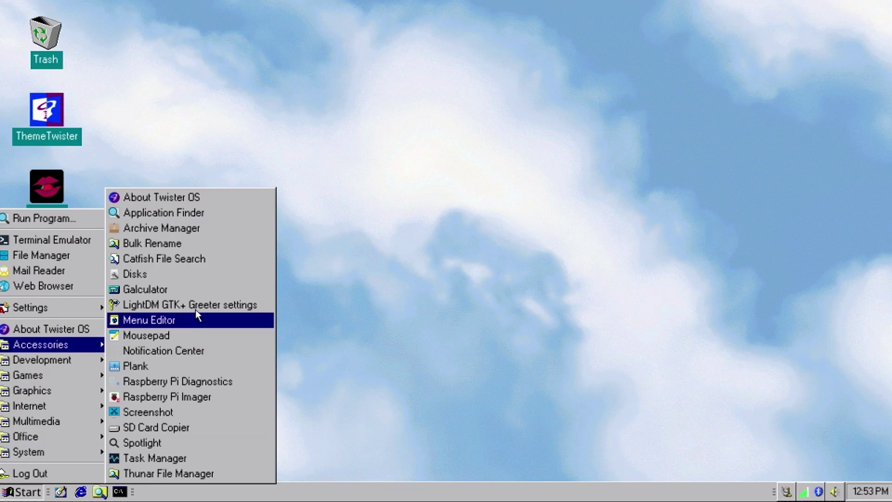
{"action": "mouse_move", "coordinate": [75, 366]}
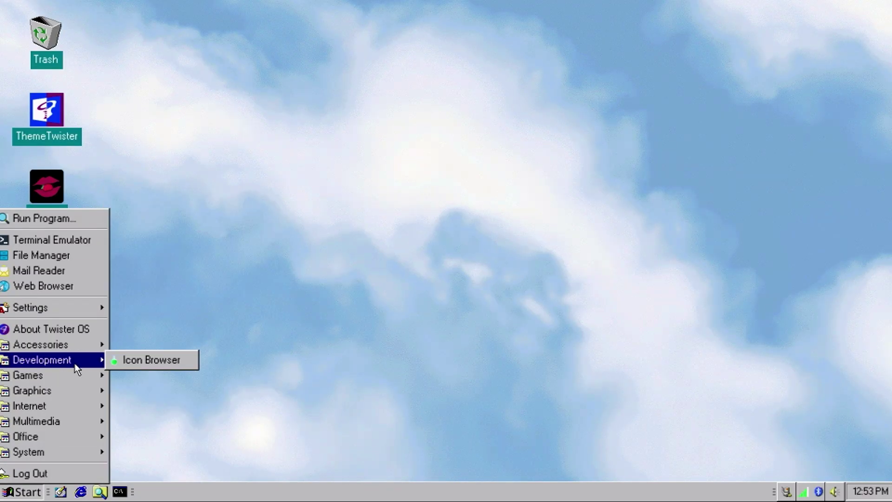
{"action": "mouse_move", "coordinate": [82, 392]}
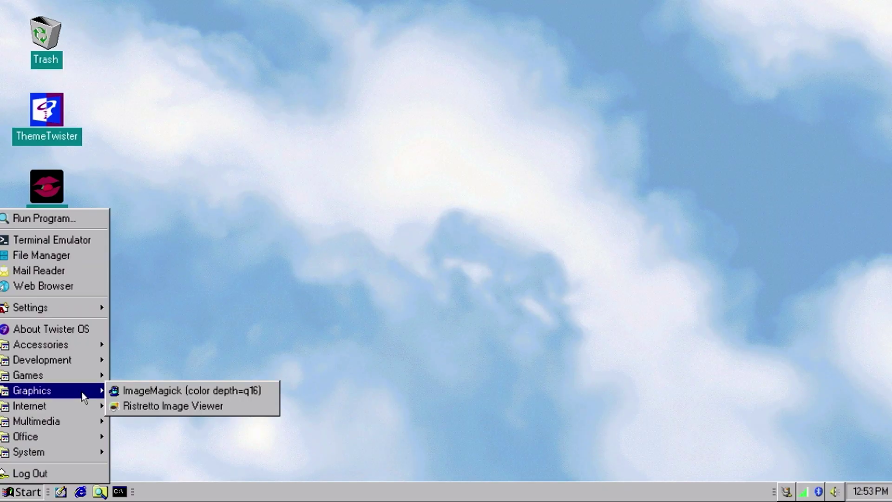
{"action": "mouse_move", "coordinate": [82, 408]}
{"action": "mouse_move", "coordinate": [83, 429]}
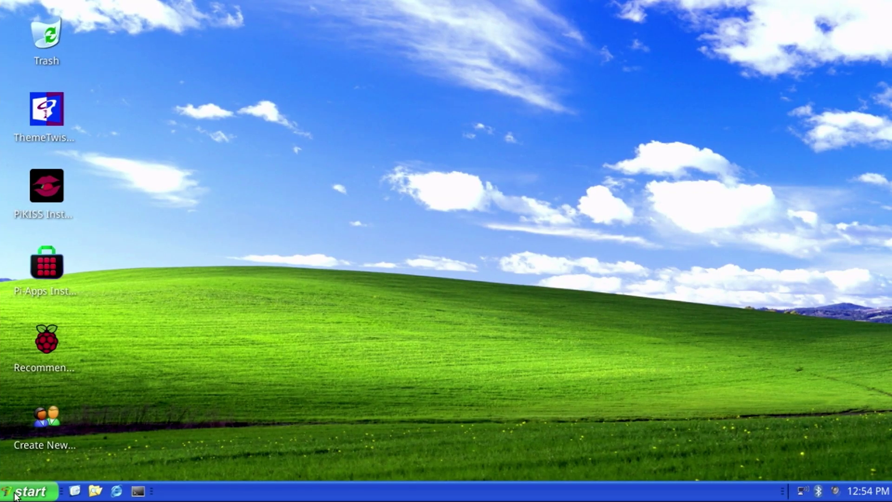
- In the XP-style menu, view the Settings, Accessories, Development, Games, Graphics, Internet and Multimedia apps
{"action": "left_click", "coordinate": [17, 494]}
{"action": "left_click", "coordinate": [263, 207]}
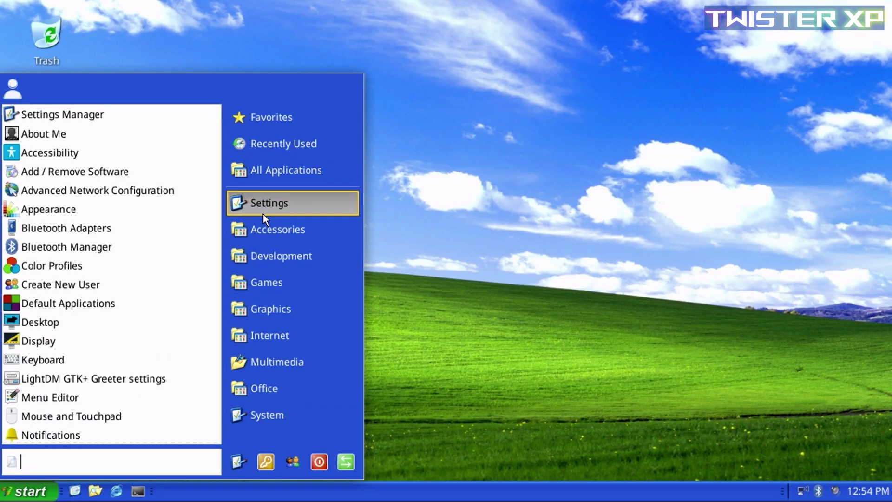
{"action": "left_click", "coordinate": [258, 236]}
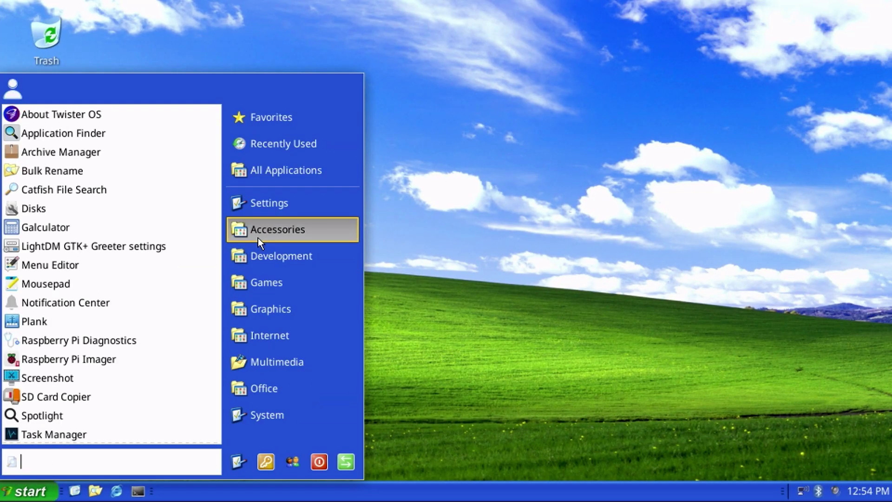
{"action": "left_click", "coordinate": [260, 259]}
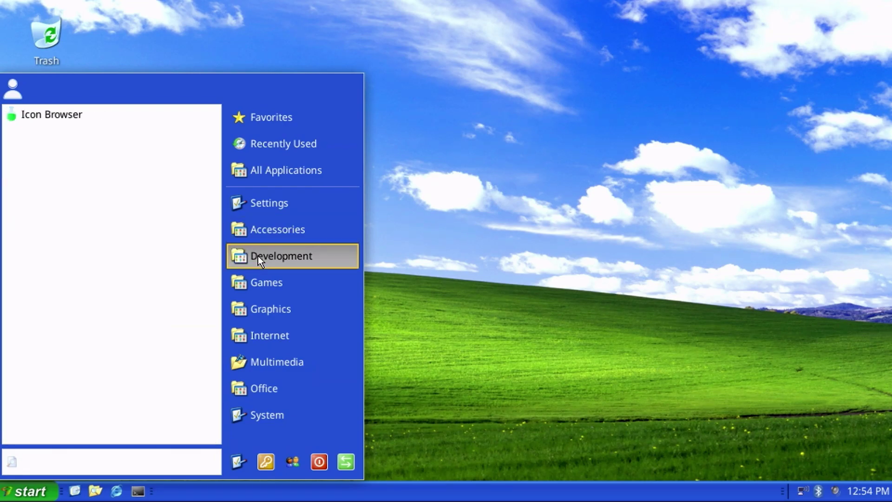
{"action": "left_click", "coordinate": [255, 283]}
{"action": "left_click", "coordinate": [253, 308]}
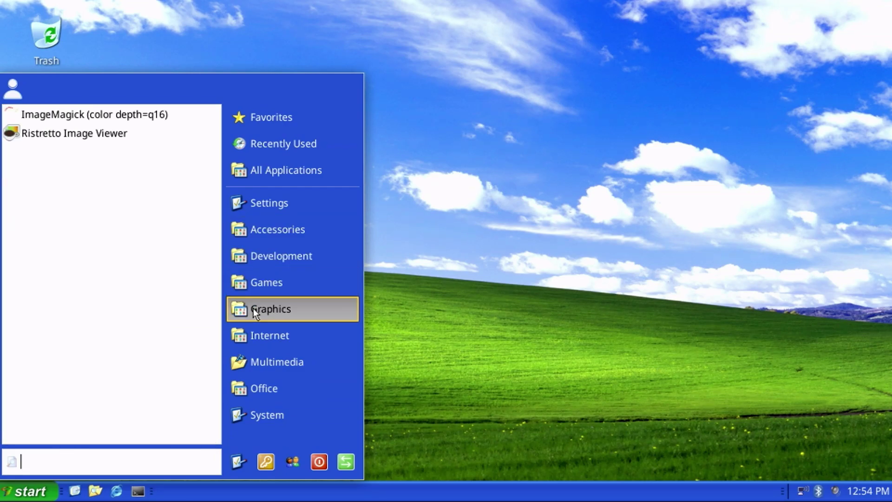
{"action": "left_click", "coordinate": [252, 335]}
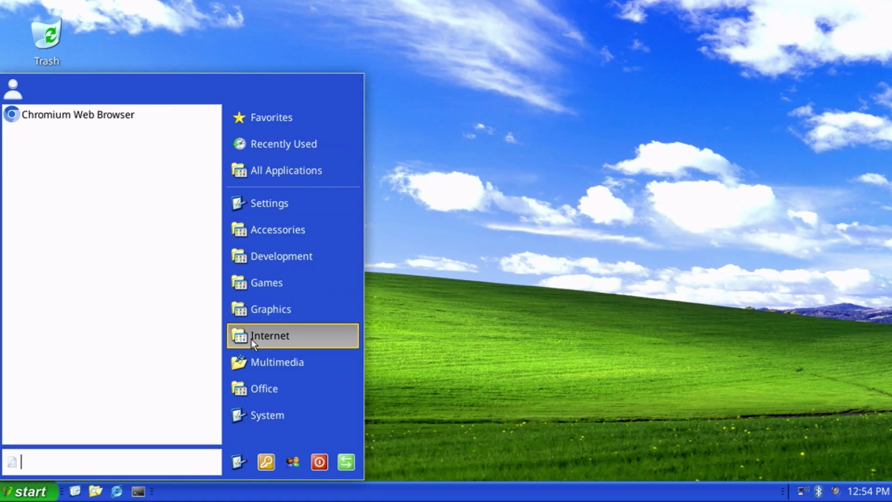
{"action": "left_click", "coordinate": [253, 362]}
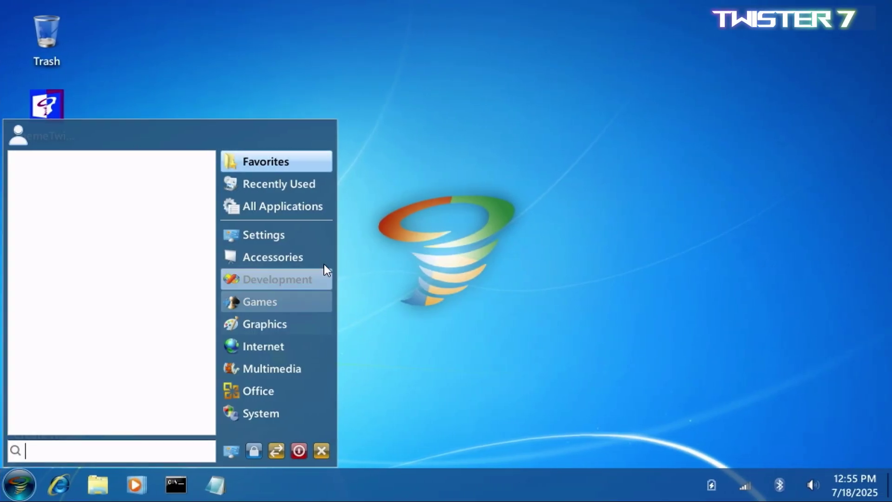
- Repeat the category browse, Settings through Office, in the Windows 7-style menu, then close it
{"action": "left_click", "coordinate": [319, 234]}
{"action": "left_click", "coordinate": [305, 261]}
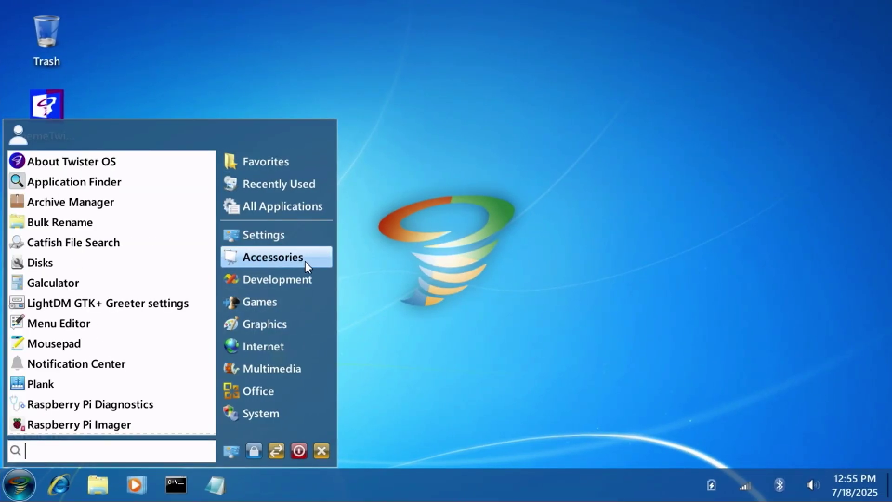
{"action": "left_click", "coordinate": [296, 287]}
{"action": "left_click", "coordinate": [291, 305]}
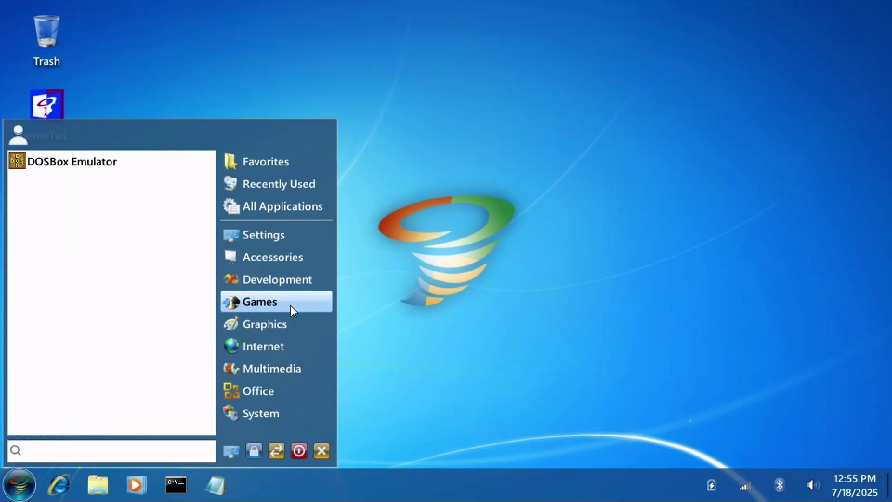
{"action": "left_click", "coordinate": [283, 323]}
{"action": "left_click", "coordinate": [277, 344]}
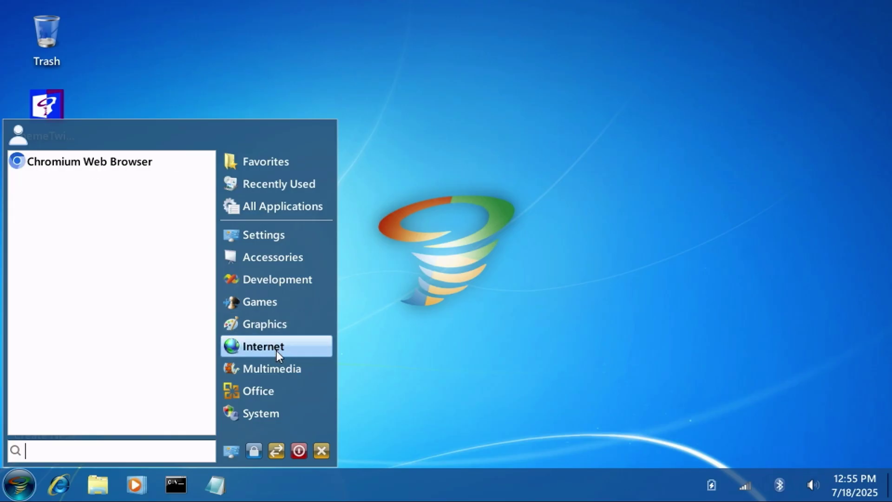
{"action": "left_click", "coordinate": [275, 364]}
{"action": "left_click", "coordinate": [266, 391]}
{"action": "left_click", "coordinate": [598, 339]}
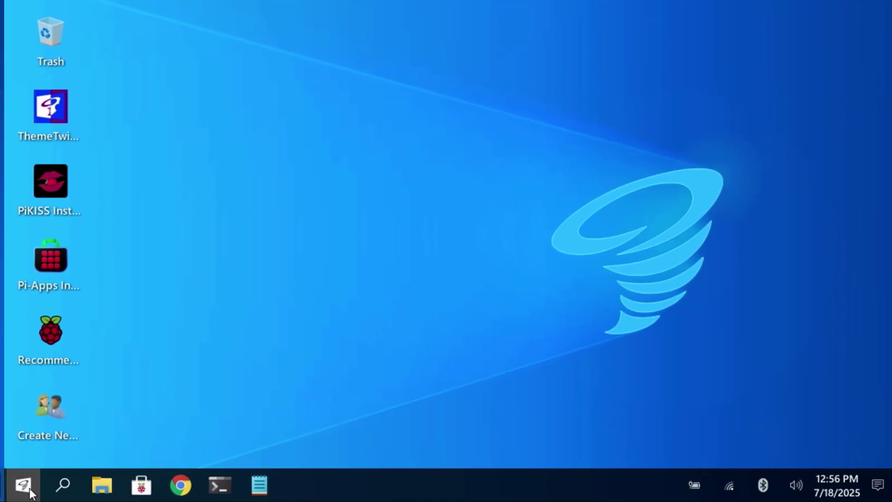
- In the Windows 10-style menu, view the Graphics and Development apps, then close the menu
{"action": "left_click", "coordinate": [294, 484]}
{"action": "left_click", "coordinate": [73, 322]}
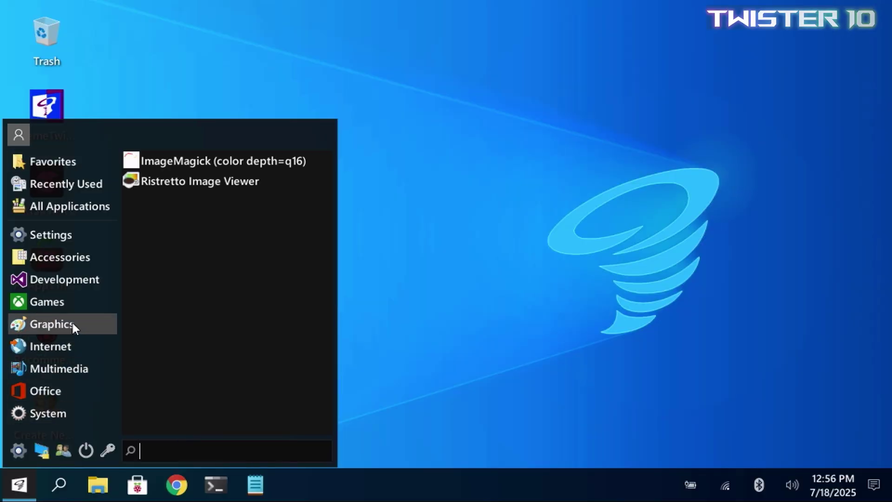
{"action": "left_click", "coordinate": [80, 278]}
{"action": "left_click", "coordinate": [643, 368]}
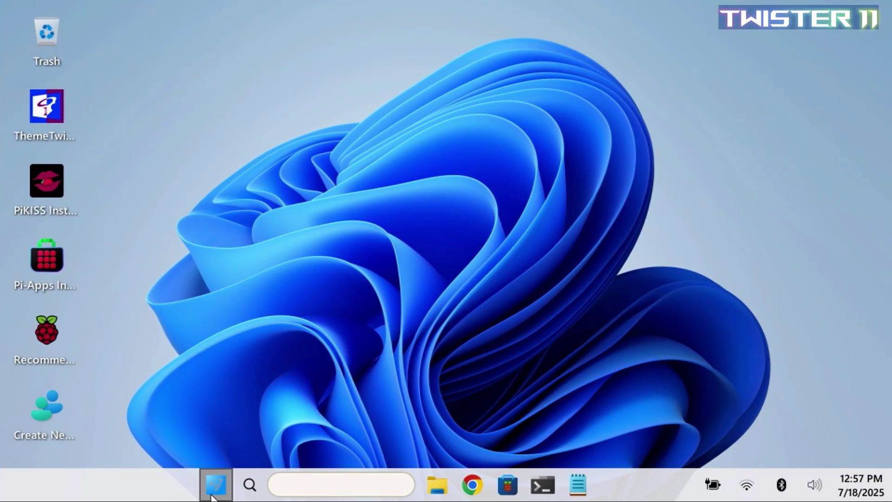
- In the Windows 11-style menu, view Settings, Accessories, Development, Games and Graphics apps
{"action": "left_click", "coordinate": [216, 485]}
{"action": "left_click", "coordinate": [255, 246]}
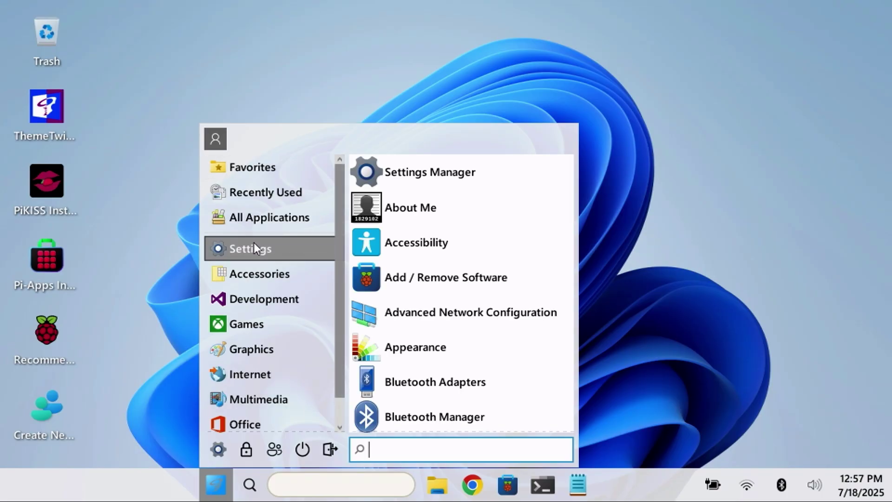
{"action": "left_click", "coordinate": [261, 272]}
{"action": "left_click", "coordinate": [260, 299]}
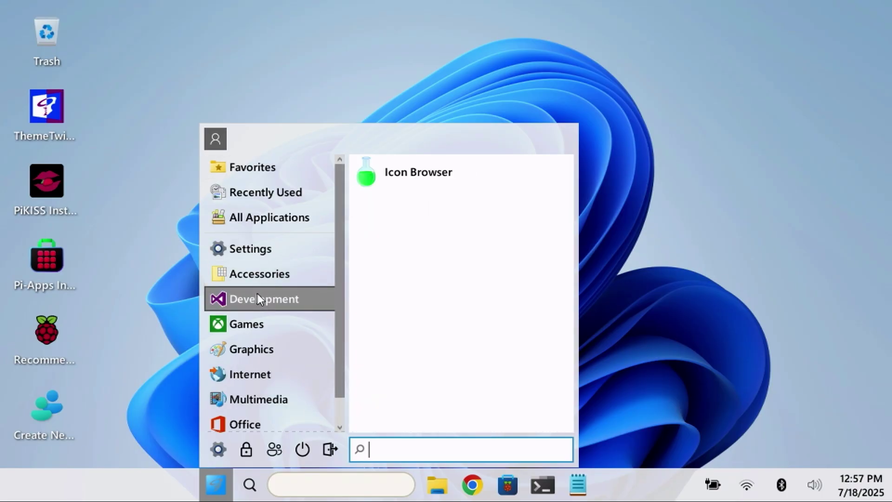
{"action": "left_click", "coordinate": [254, 323]}
{"action": "left_click", "coordinate": [255, 348]}
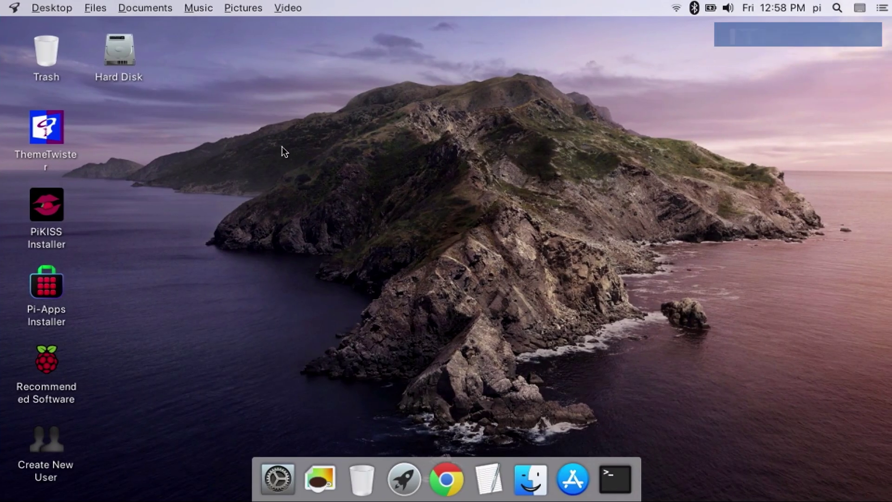
- Open Settings Manager from the dock and scroll its list in both macOS-style themes
{"action": "left_click", "coordinate": [264, 480]}
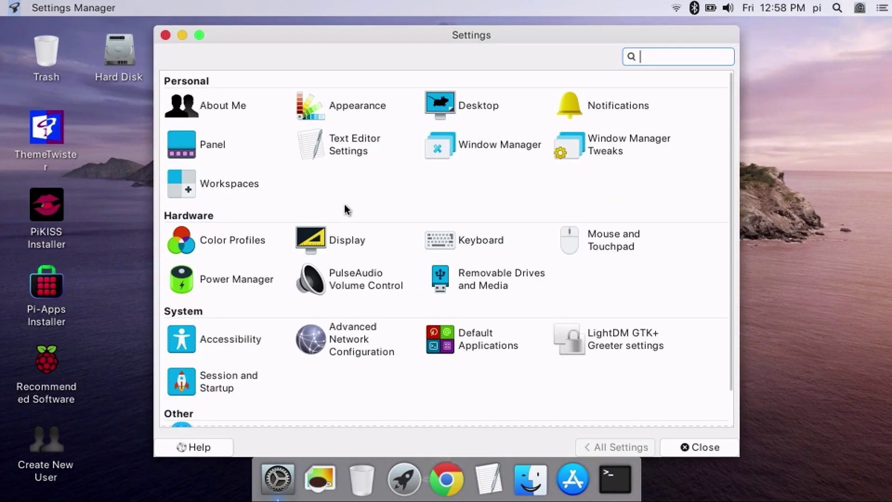
{"action": "scroll", "coordinate": [284, 248], "scroll_direction": "down", "scroll_amount": 2}
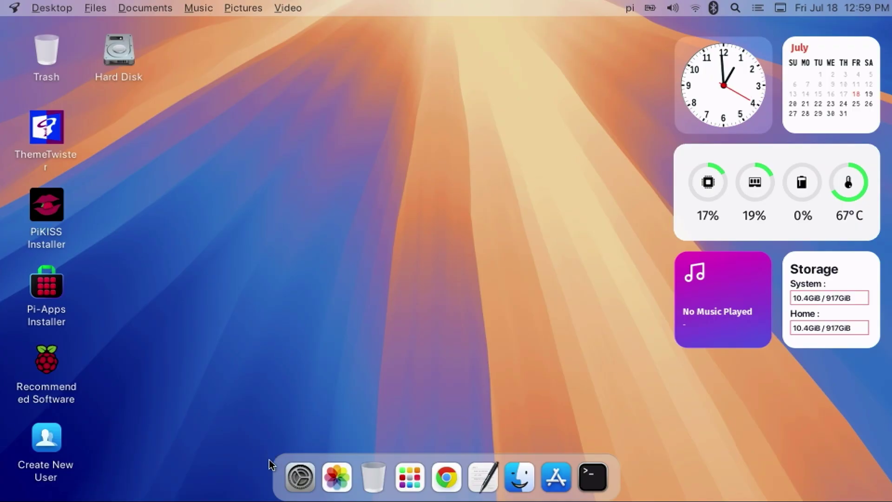
{"action": "left_click", "coordinate": [299, 476]}
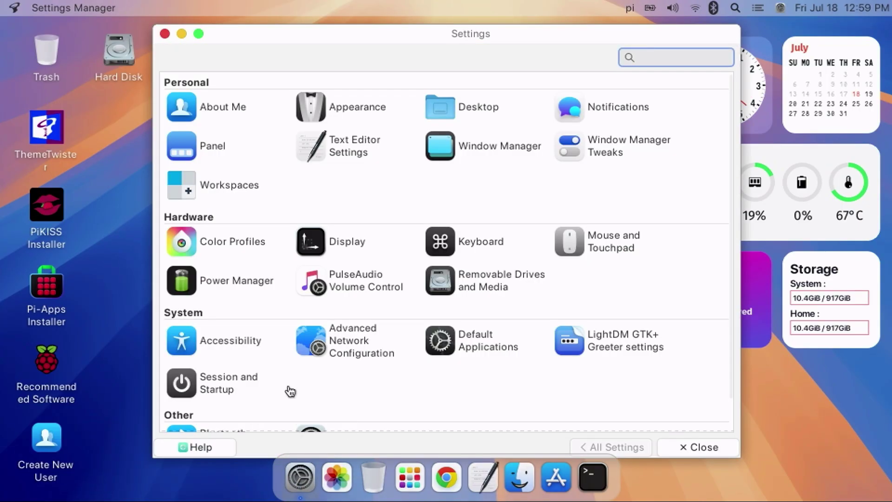
{"action": "scroll", "coordinate": [396, 249], "scroll_direction": "down", "scroll_amount": 1}
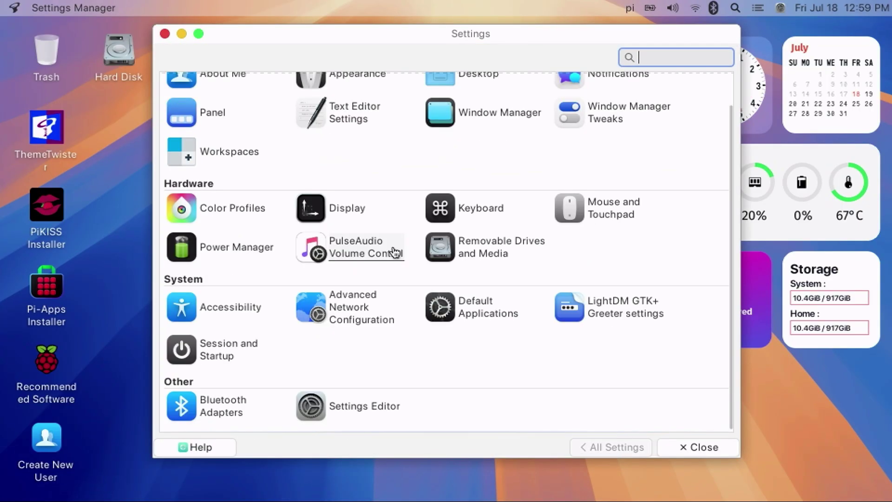
{"action": "scroll", "coordinate": [394, 251], "scroll_direction": "up", "scroll_amount": 1}
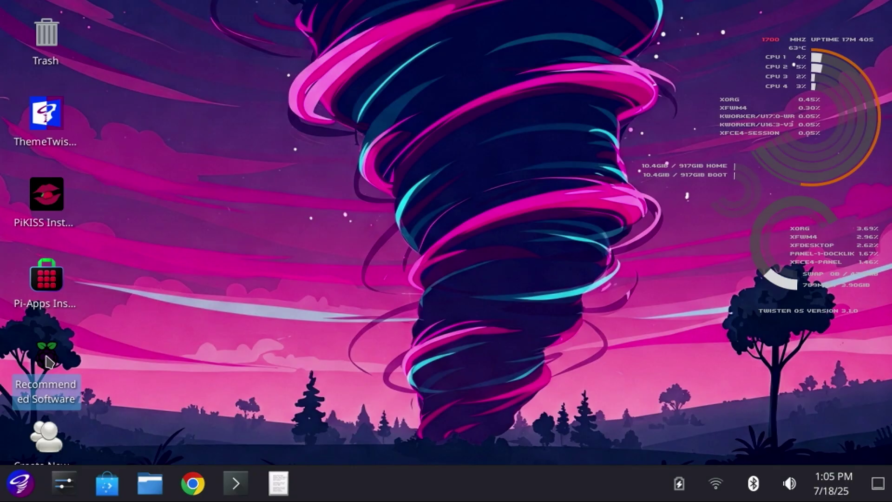
- In Recommended Software, mark LibreOffice and Visual Studio Code and apply the installation
{"action": "double_click", "coordinate": [48, 362]}
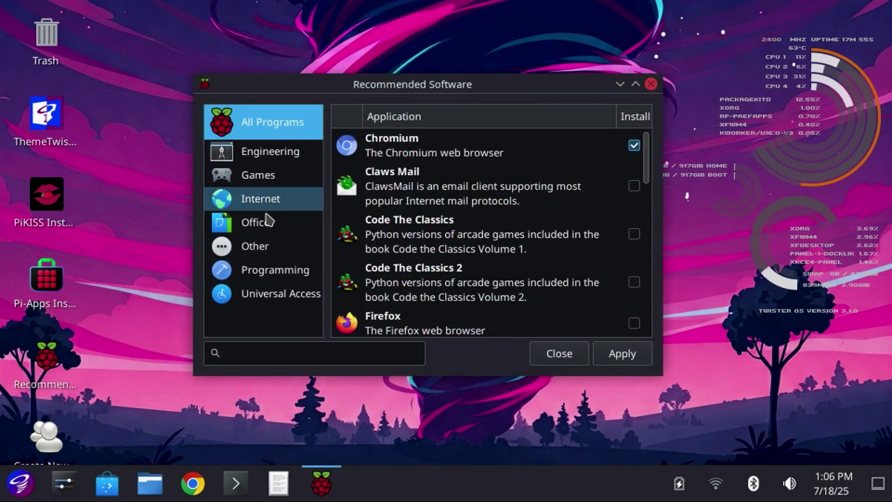
{"action": "left_click", "coordinate": [265, 225]}
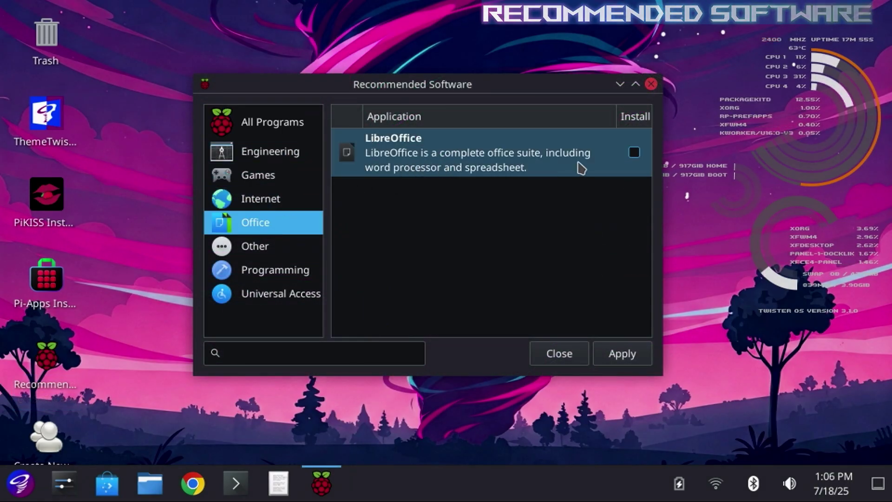
{"action": "left_click", "coordinate": [635, 153]}
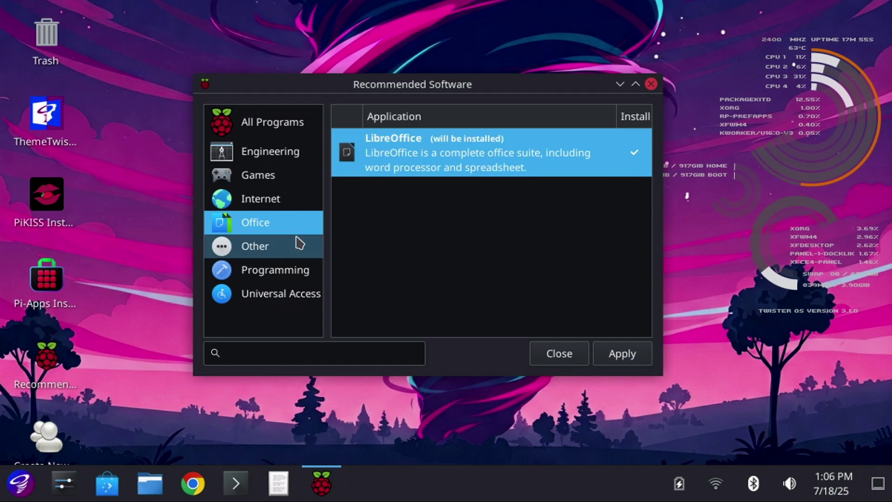
{"action": "left_click", "coordinate": [279, 267]}
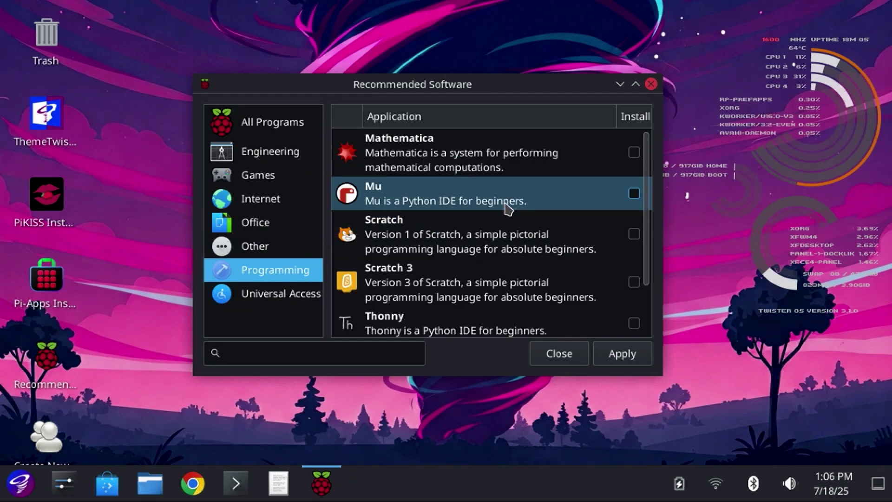
{"action": "scroll", "coordinate": [508, 208], "scroll_direction": "down", "scroll_amount": 3}
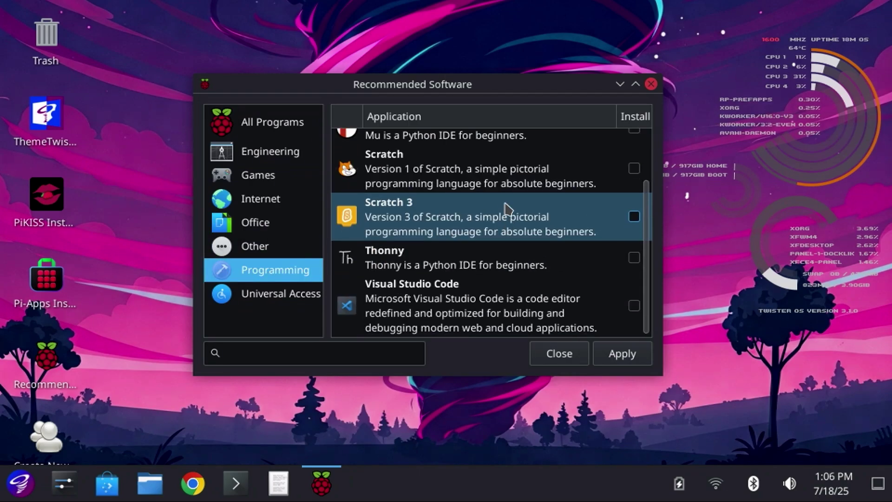
{"action": "left_click", "coordinate": [634, 307]}
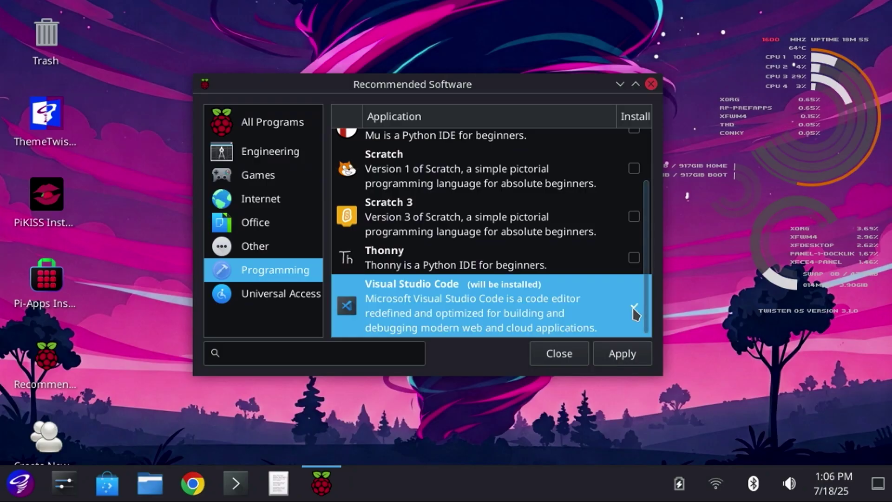
{"action": "left_click", "coordinate": [623, 354]}
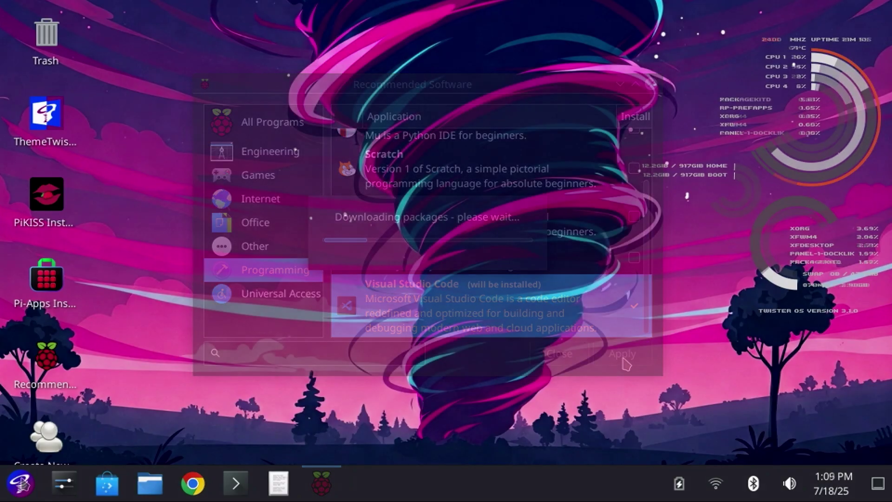
{"action": "left_click", "coordinate": [21, 483]}
- In Writer, make the sentence 24 pt bold except 'Hello, this is a great', then discard it
{"action": "left_click", "coordinate": [41, 403]}
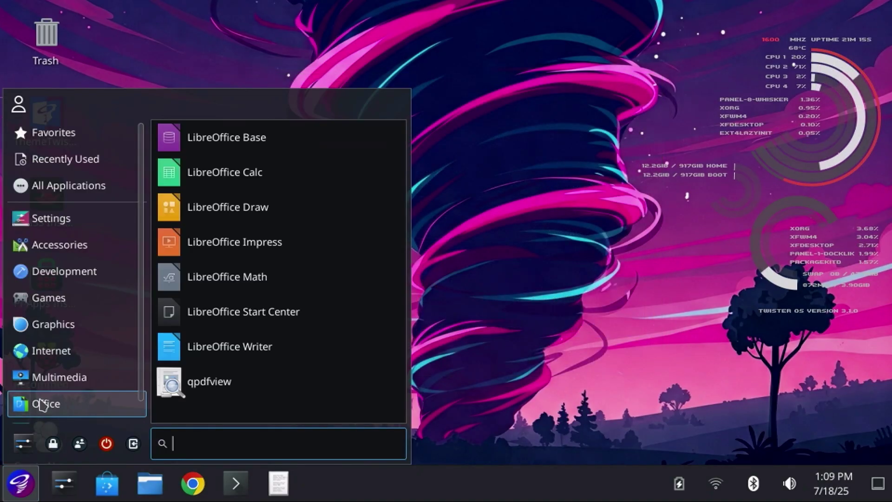
{"action": "left_click", "coordinate": [259, 346]}
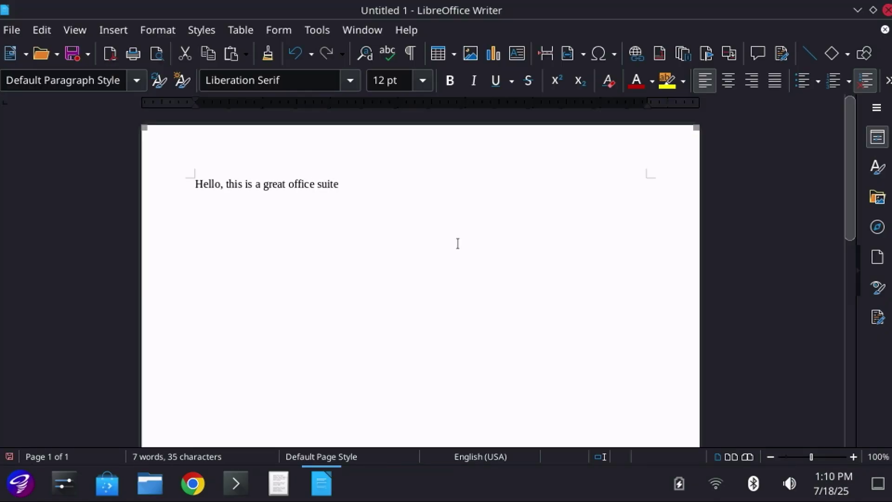
{"action": "triple_click", "coordinate": [340, 183]}
{"action": "left_click", "coordinate": [423, 80]}
{"action": "left_click", "coordinate": [396, 402]}
{"action": "key", "text": "ctrl+b"}
{"action": "left_click_drag", "start_coordinate": [195, 191], "coordinate": [375, 191]}
{"action": "key", "text": "ctrl+b"}
{"action": "left_click", "coordinate": [463, 329]}
{"action": "left_click", "coordinate": [886, 10]}
{"action": "left_click", "coordinate": [446, 299]}
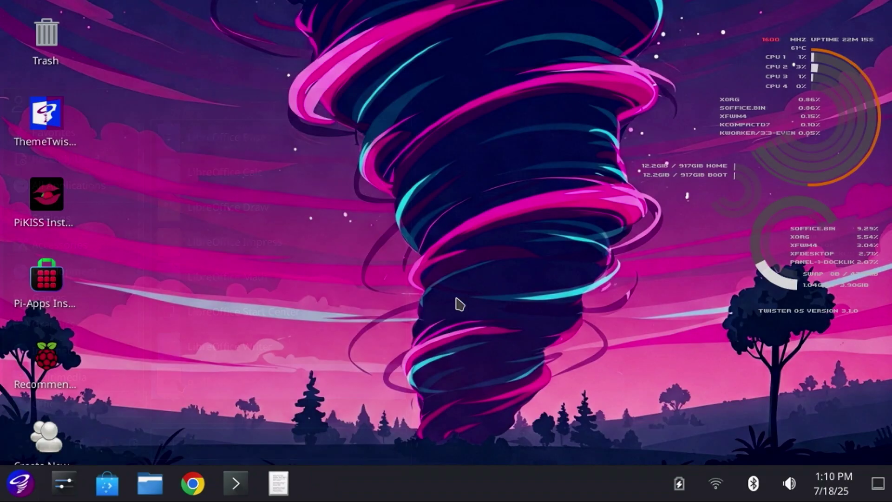
- In Calc, total D5:D7 with =SUM(D5:D7) to get 66024 in D8, then close it
{"action": "left_click", "coordinate": [20, 484]}
{"action": "left_click", "coordinate": [288, 179]}
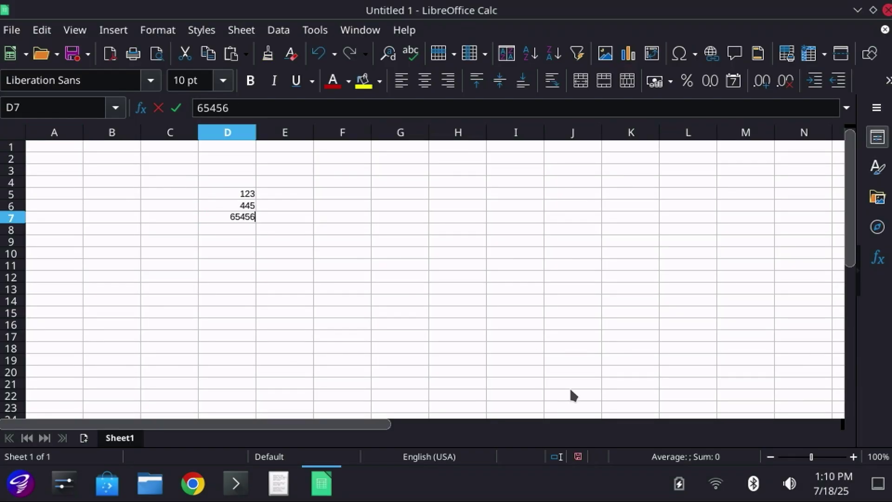
{"action": "type", "text": "=sum("}
{"action": "key", "text": "Up"}
{"action": "key", "text": "shift+Up"}
{"action": "key", "text": "shift+Up"}
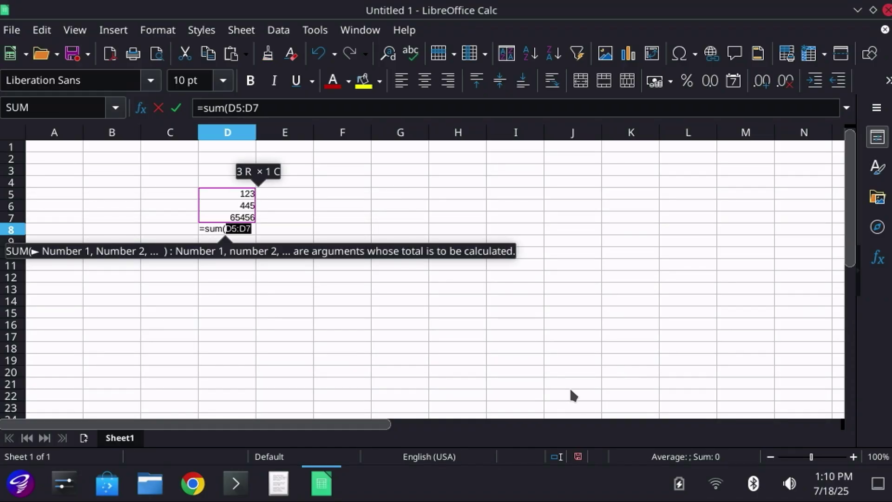
{"action": "key", "text": "Return"}
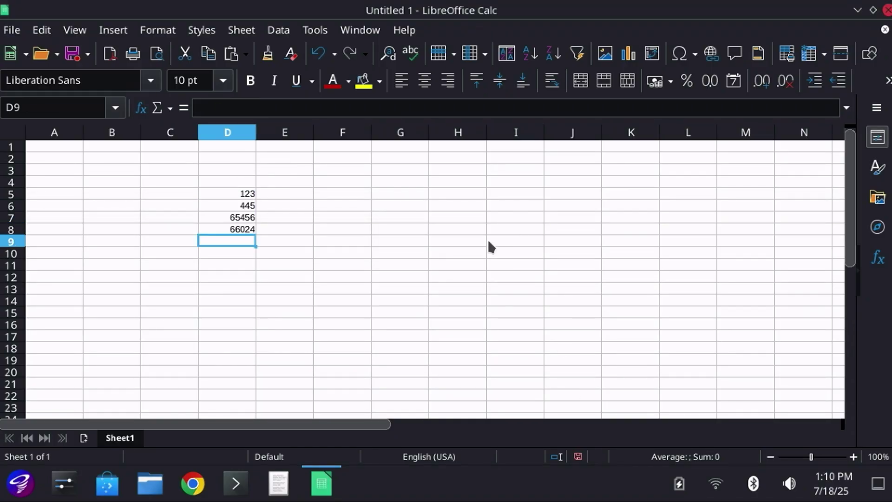
{"action": "left_click", "coordinate": [888, 11]}
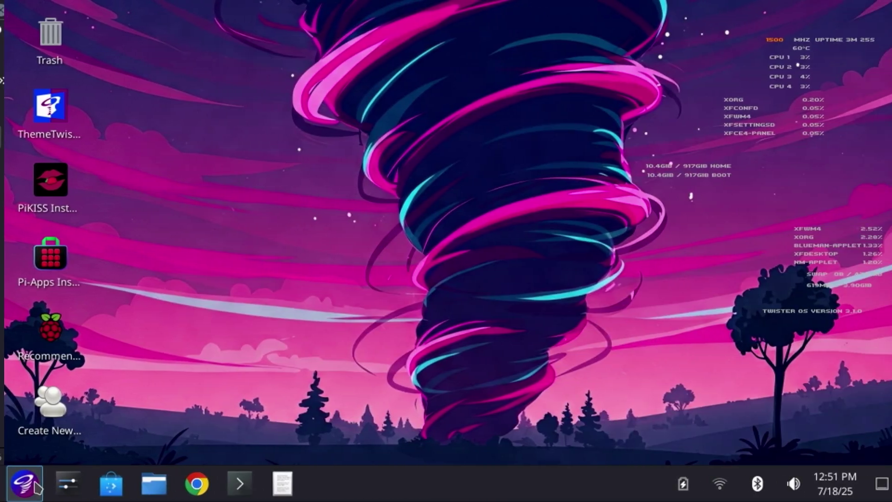
- Browse the Accessories, Settings and other categories in the Whisker application menu
{"action": "left_click", "coordinate": [33, 483]}
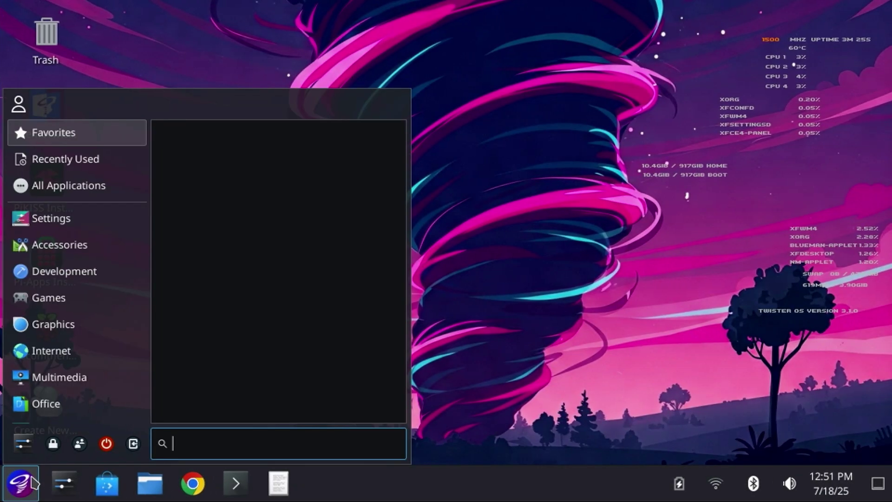
{"action": "left_click", "coordinate": [62, 245]}
{"action": "left_click", "coordinate": [65, 219]}
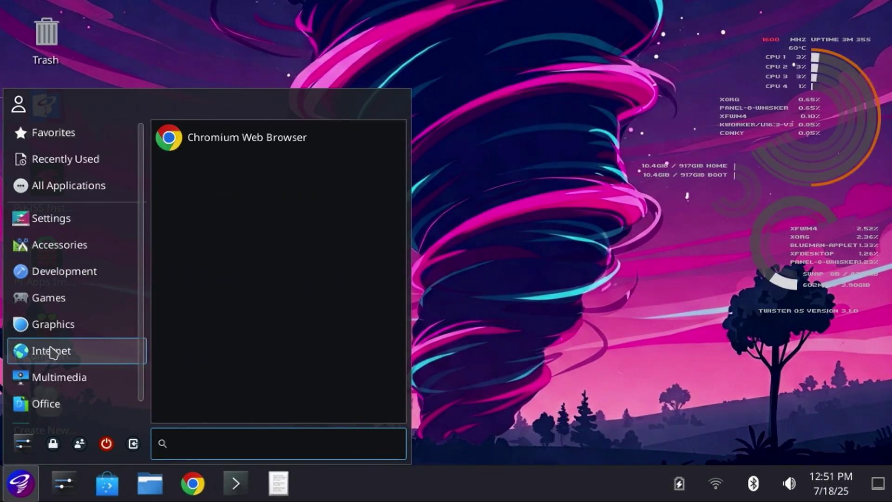
{"action": "scroll", "coordinate": [49, 379], "scroll_direction": "down", "scroll_amount": 1}
{"action": "mouse_move", "coordinate": [49, 379]}
{"action": "mouse_move", "coordinate": [51, 417]}
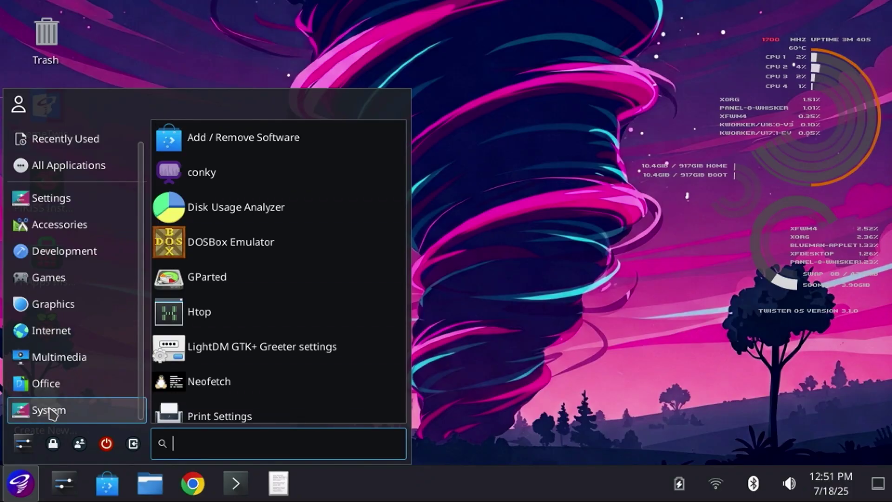
- Scroll the All Applications list and the System category down to Winetricks and Xfce Terminal
{"action": "mouse_move", "coordinate": [133, 161]}
{"action": "scroll", "coordinate": [299, 274], "scroll_direction": "down", "scroll_amount": 10}
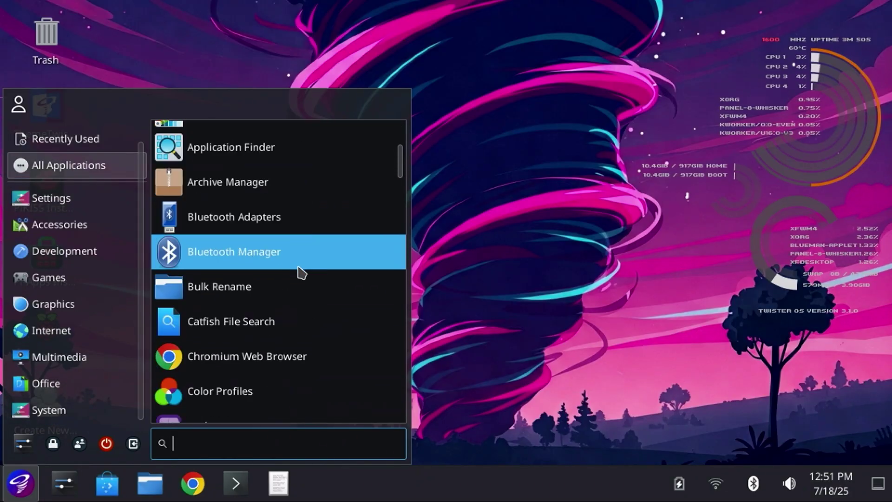
{"action": "scroll", "coordinate": [299, 281], "scroll_direction": "down", "scroll_amount": 20}
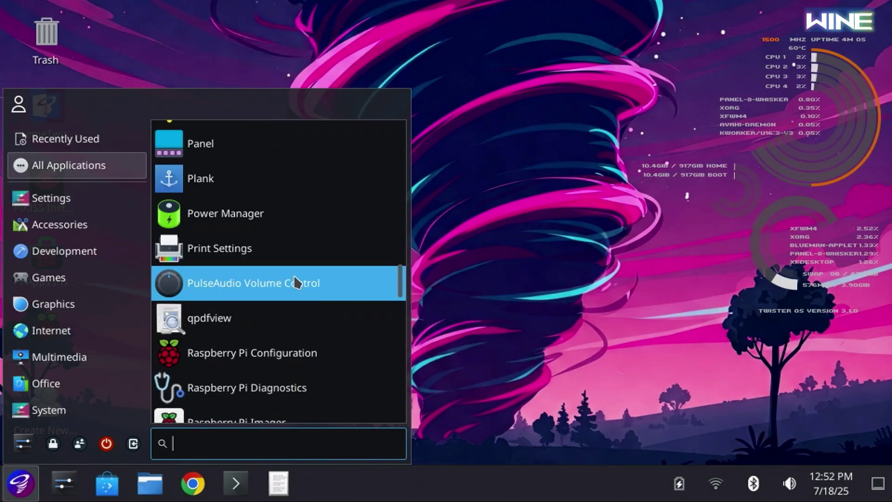
{"action": "scroll", "coordinate": [294, 280], "scroll_direction": "down", "scroll_amount": 12}
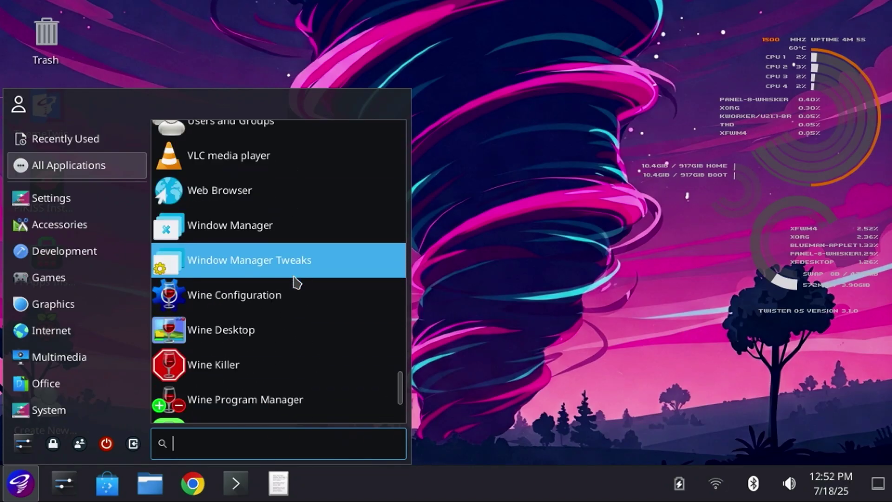
{"action": "mouse_move", "coordinate": [50, 250]}
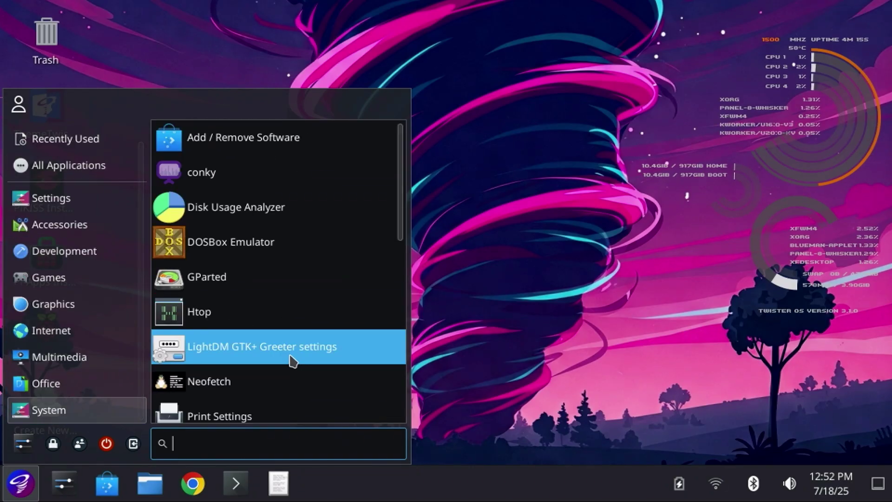
{"action": "scroll", "coordinate": [292, 362], "scroll_direction": "down", "scroll_amount": 10}
{"action": "scroll", "coordinate": [279, 344], "scroll_direction": "down", "scroll_amount": 3}
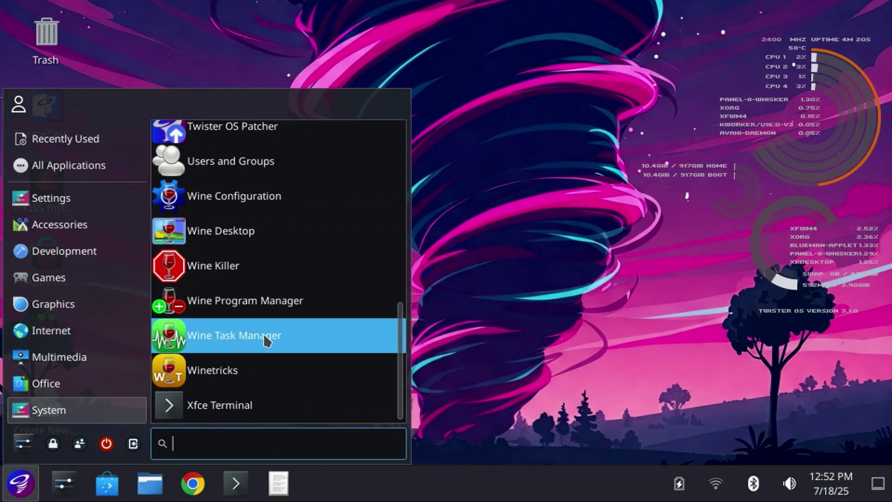
- Search Google for 'winscp' and download the WinSCP 6.5.3 installer
{"action": "left_click", "coordinate": [485, 210]}
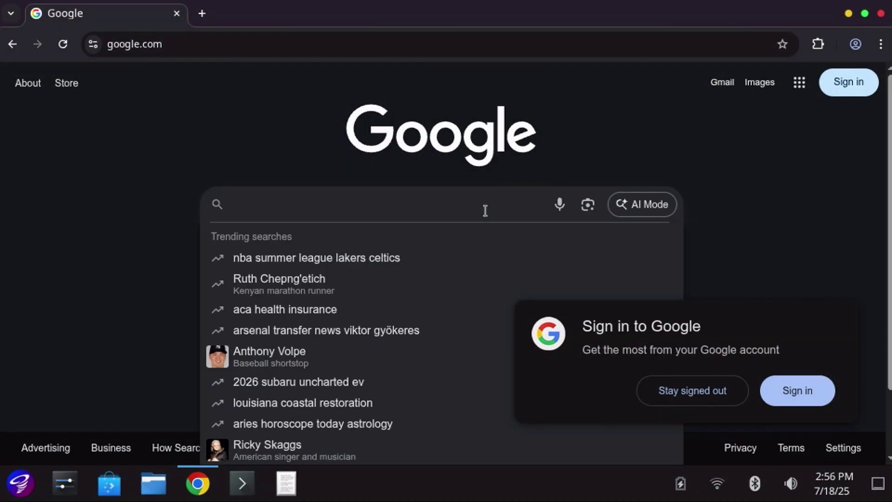
{"action": "type", "text": "winscp"}
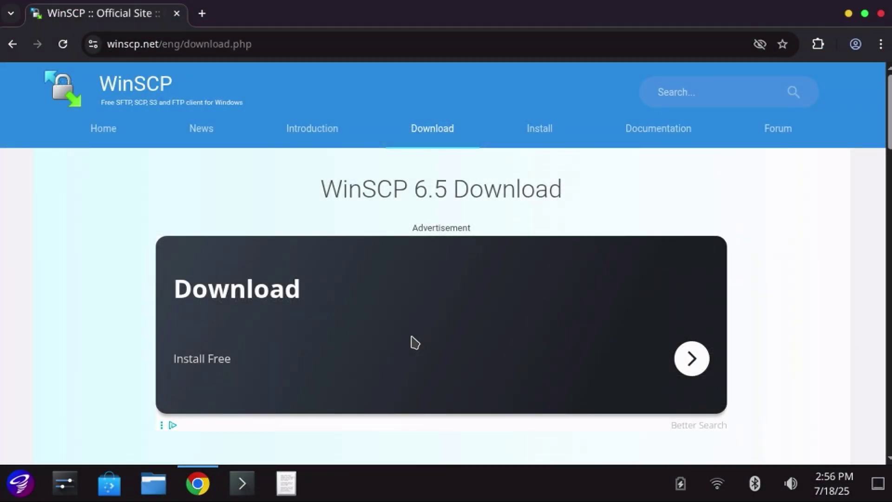
{"action": "scroll", "coordinate": [415, 343], "scroll_direction": "down", "scroll_amount": 8}
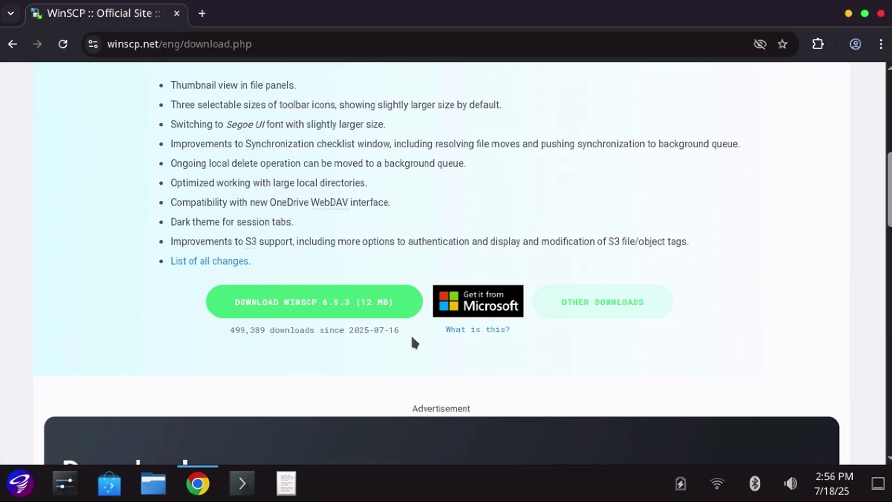
{"action": "left_click", "coordinate": [266, 305]}
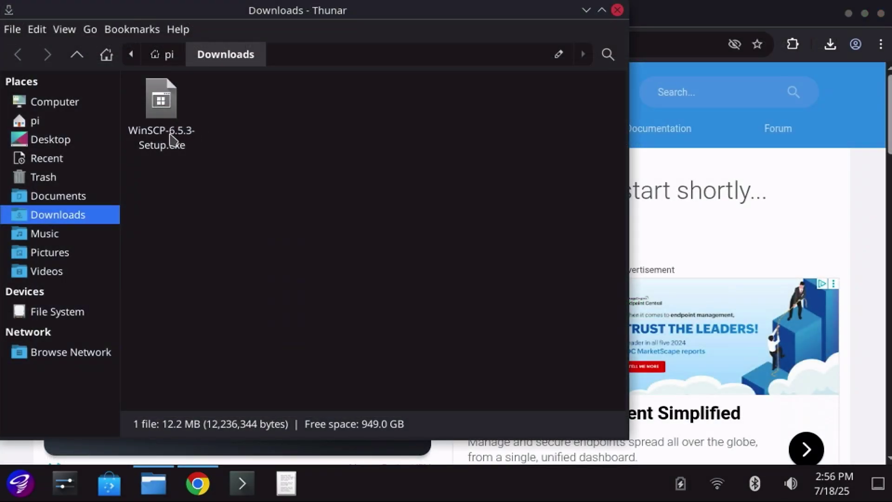
- Run WinSCP-6.5.3-Setup.exe from Thunar with Wine Desktop
{"action": "right_click", "coordinate": [170, 139]}
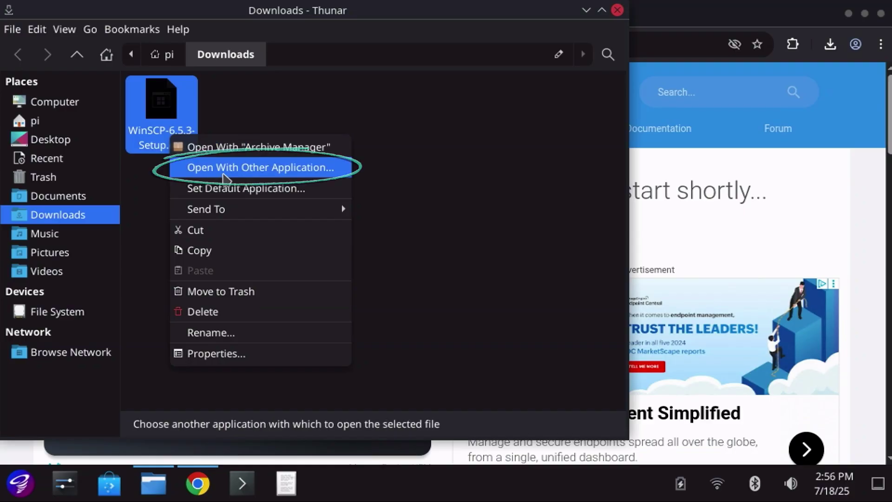
{"action": "left_click", "coordinate": [225, 172]}
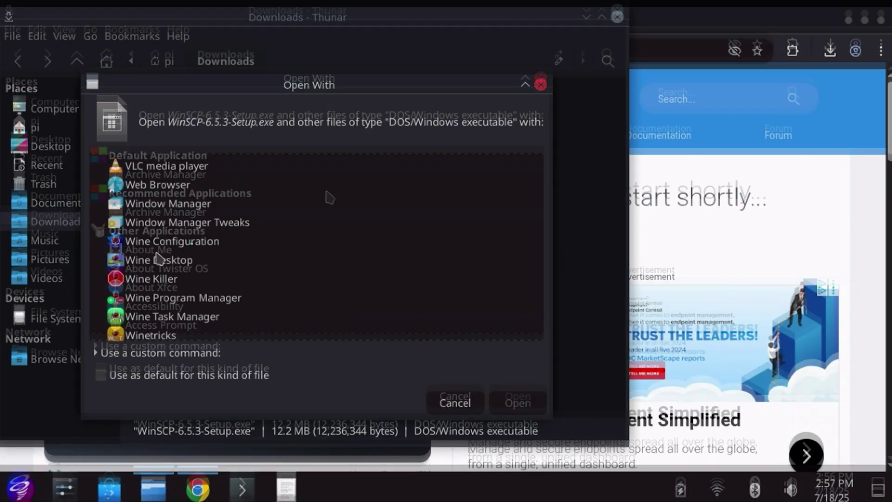
{"action": "left_click", "coordinate": [164, 264]}
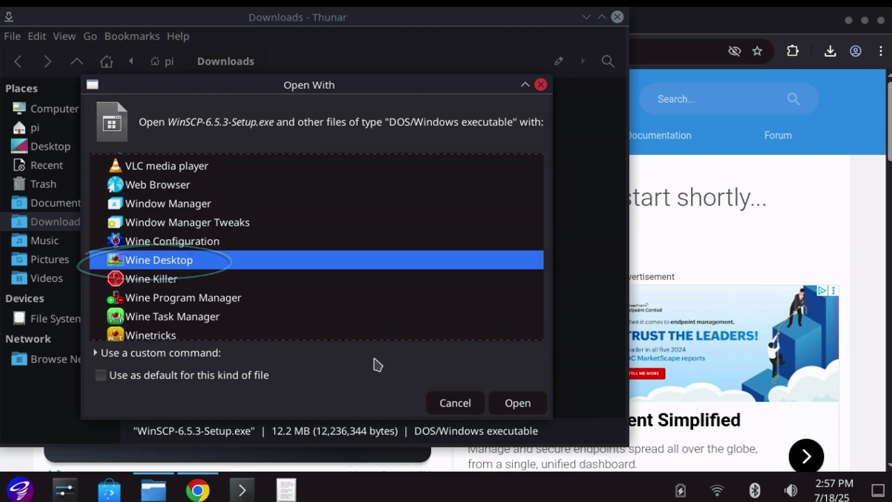
{"action": "left_click", "coordinate": [515, 402]}
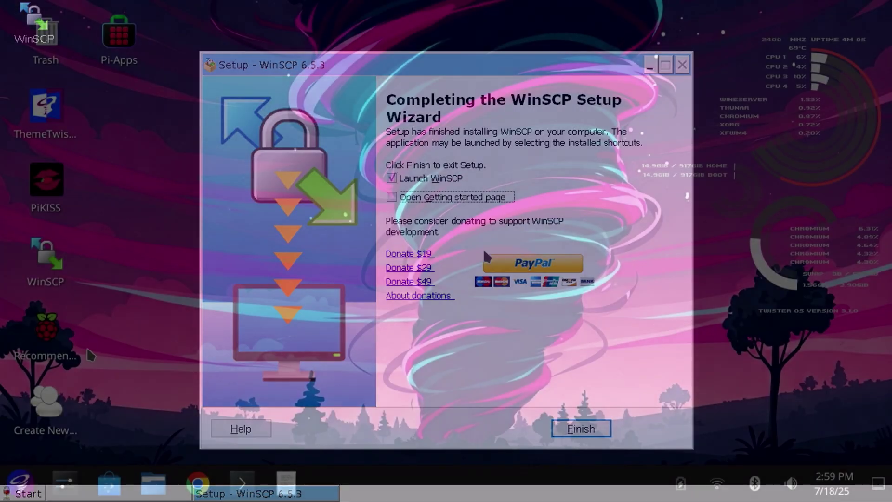
- Launch the trusted WinSCP desktop shortcut and log in to server 10.10.150.114
{"action": "double_click", "coordinate": [46, 257]}
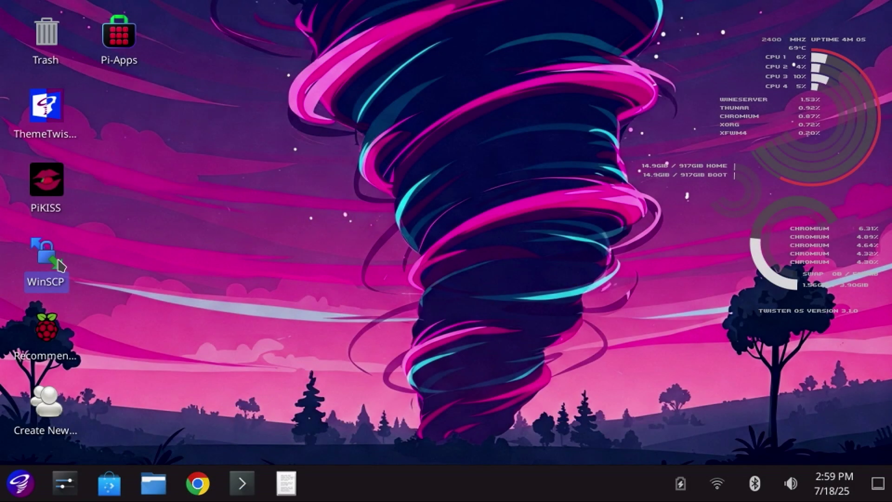
{"action": "left_click", "coordinate": [387, 303]}
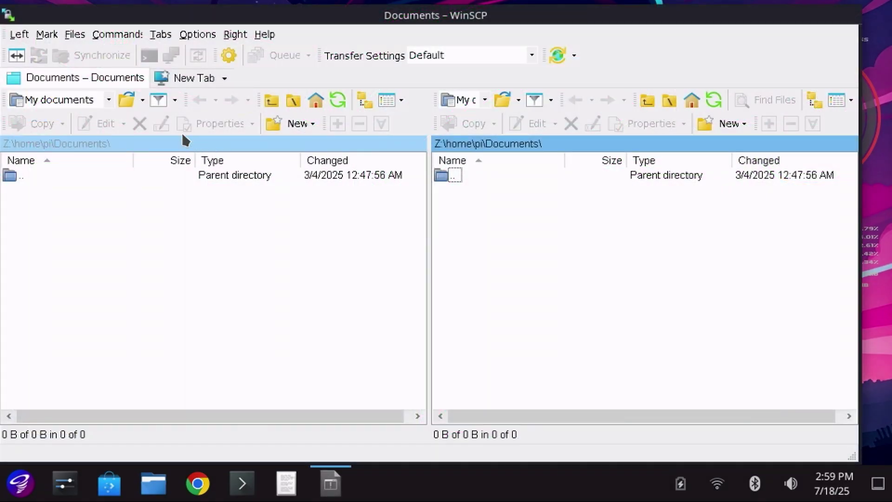
{"action": "type", "text": "10.10.150.114"}
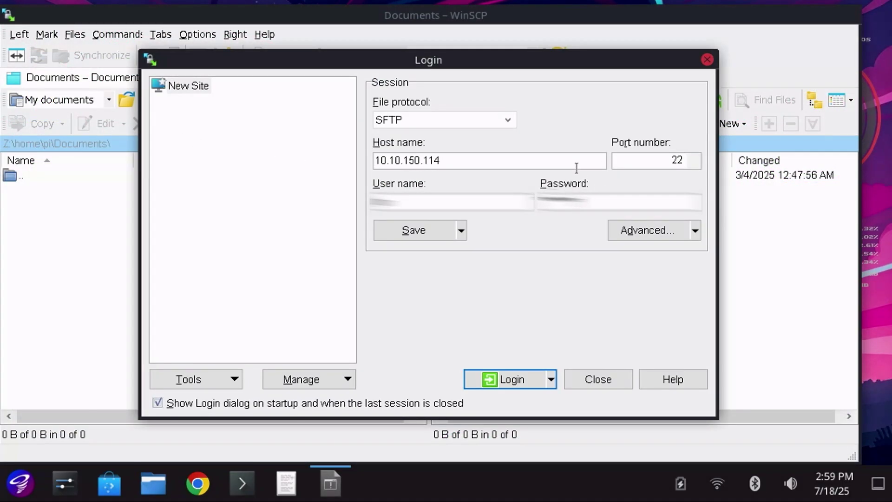
{"action": "key", "text": "Return"}
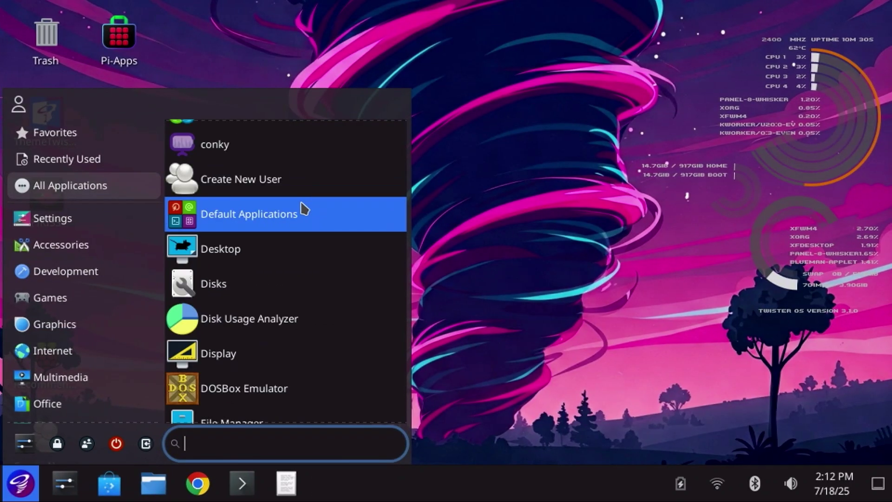
- Launch Disk Usage Analyzer and drill into usr/lib/chromium, totalling 431.7 MB
{"action": "scroll", "coordinate": [303, 207], "scroll_direction": "down", "scroll_amount": 2}
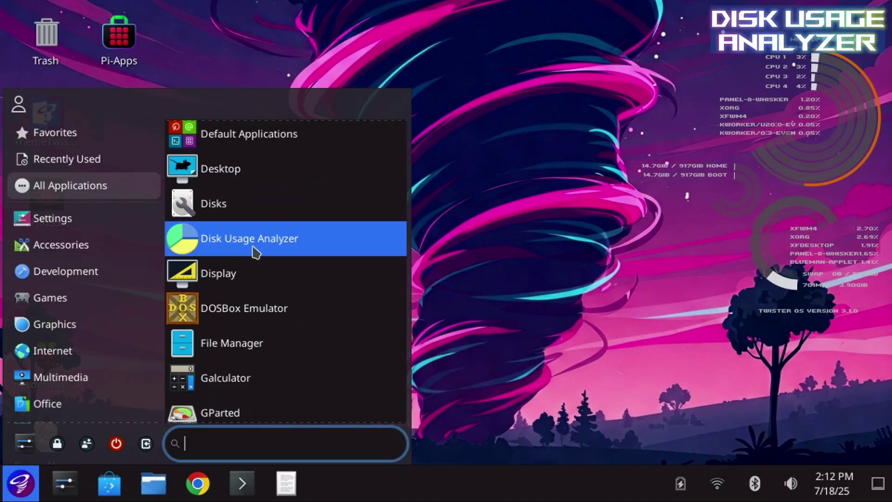
{"action": "left_click", "coordinate": [256, 252]}
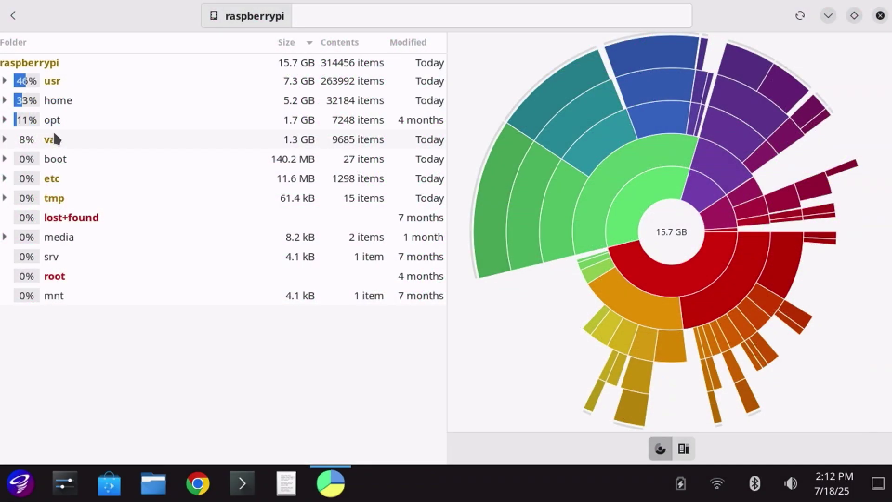
{"action": "left_click", "coordinate": [5, 82]}
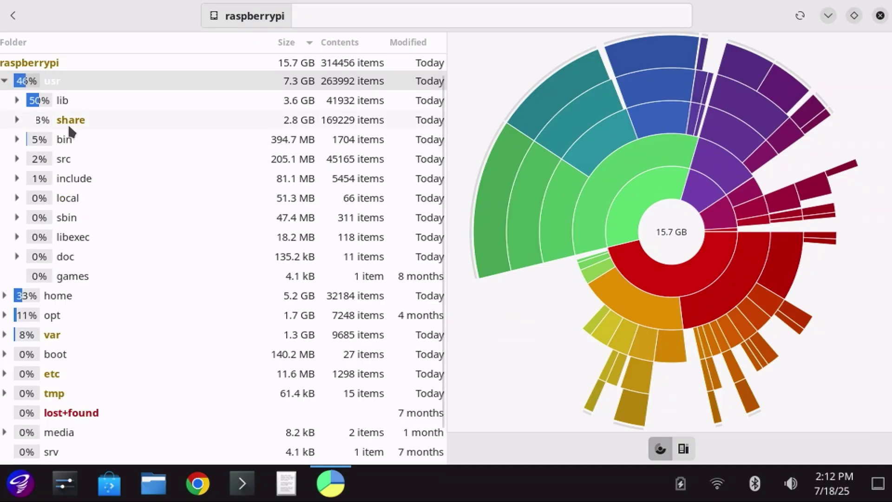
{"action": "double_click", "coordinate": [63, 102]}
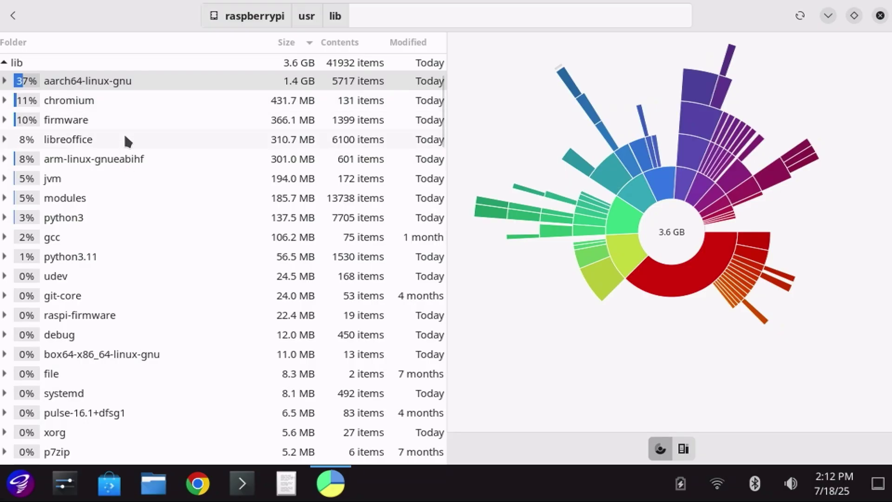
{"action": "double_click", "coordinate": [116, 104]}
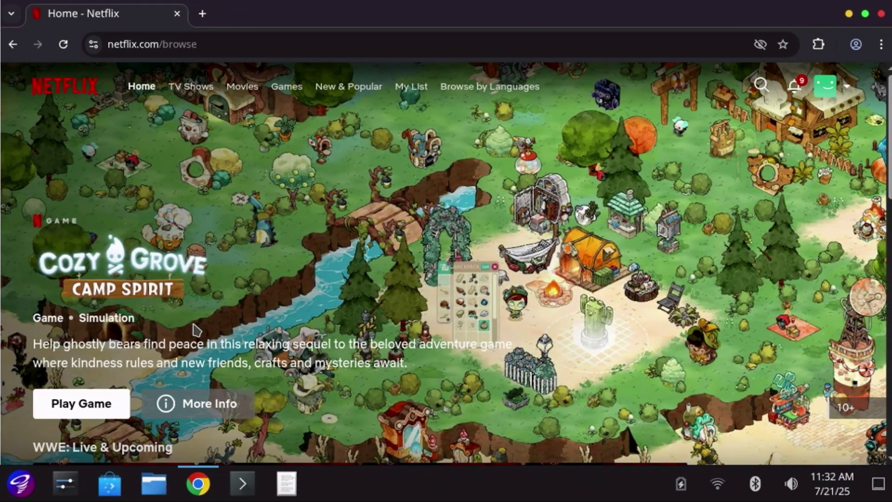
- Scroll down the Netflix home page past the WWE and Games rows
{"action": "scroll", "coordinate": [194, 330], "scroll_direction": "down", "scroll_amount": 5}
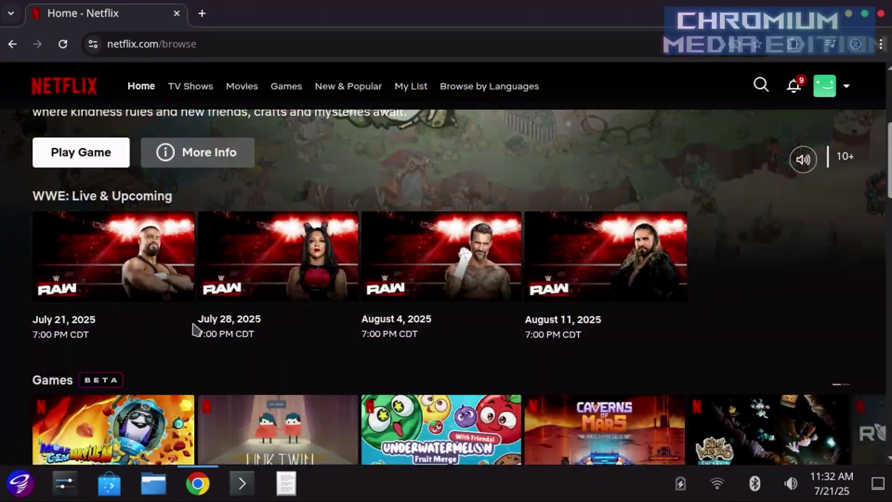
{"action": "scroll", "coordinate": [194, 330], "scroll_direction": "down", "scroll_amount": 5}
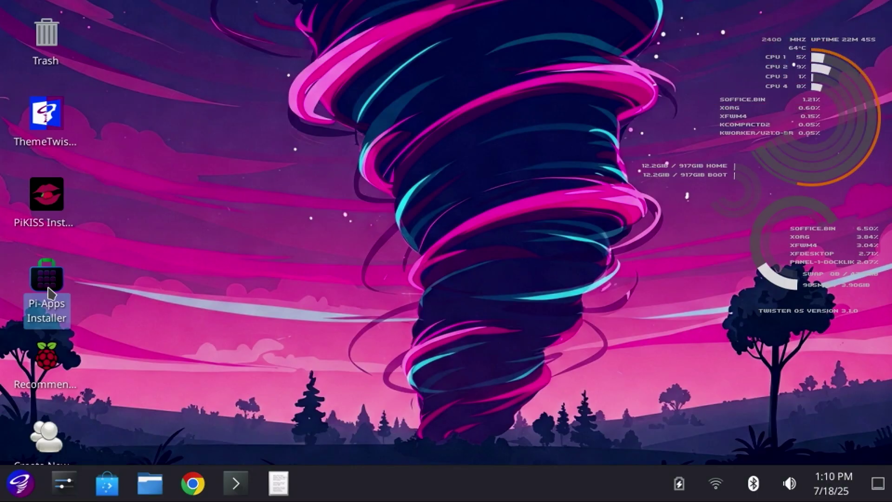
- Install Pi-Apps from its desktop icon, open it, and browse the Appearance and Games categories
{"action": "double_click", "coordinate": [50, 293]}
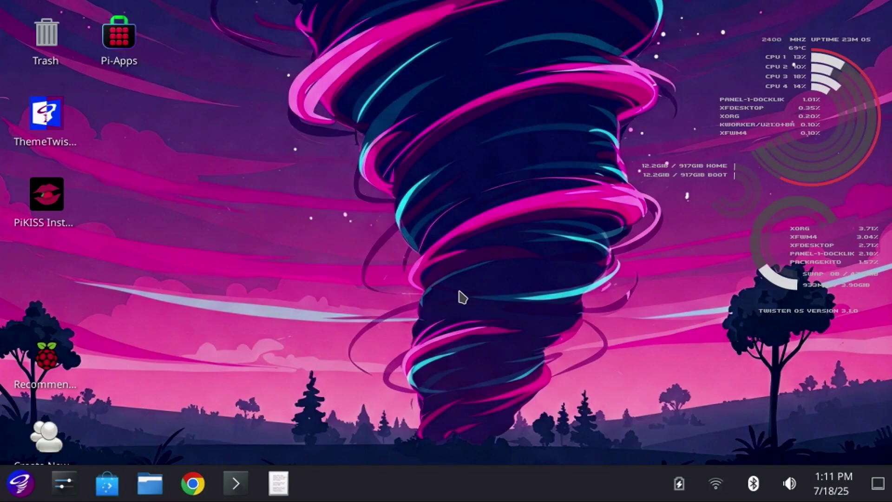
{"action": "left_click", "coordinate": [19, 485]}
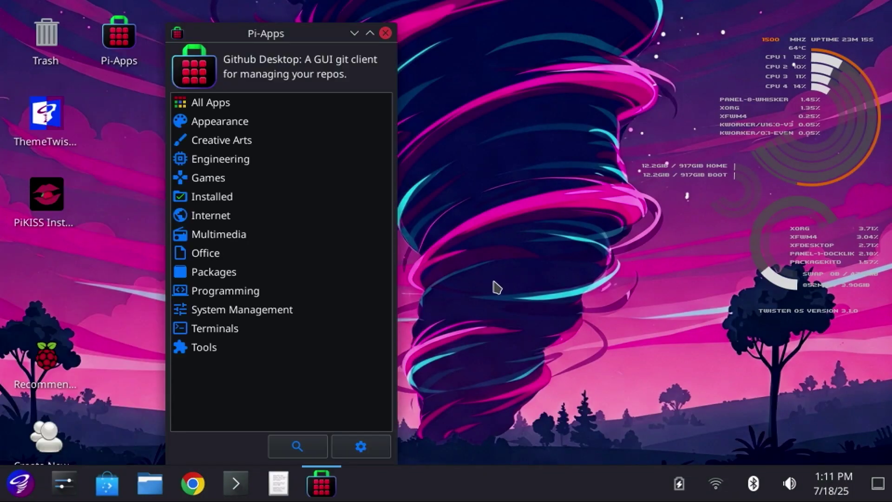
{"action": "left_click", "coordinate": [233, 123]}
{"action": "left_click", "coordinate": [202, 103]}
{"action": "left_click", "coordinate": [209, 180]}
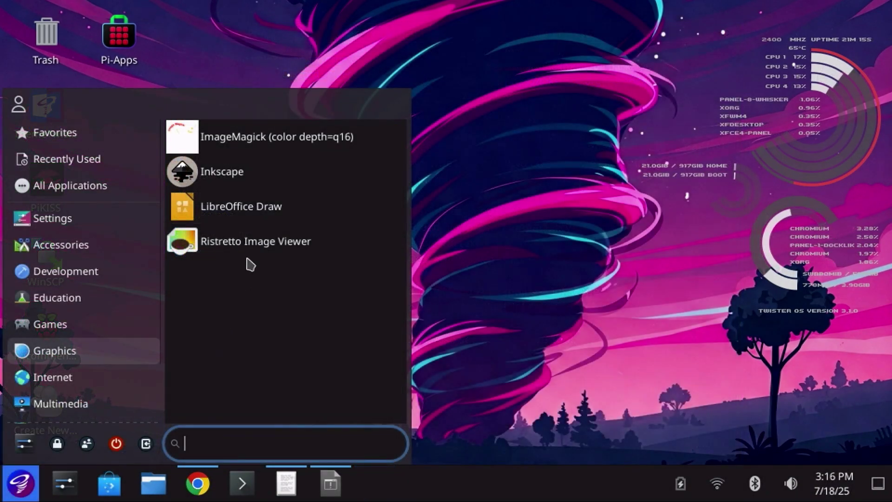
- In Inkscape, resize the Twister OS text and move it over the circle, then search Pi-Apps for 'llama'
{"action": "left_click", "coordinate": [255, 177]}
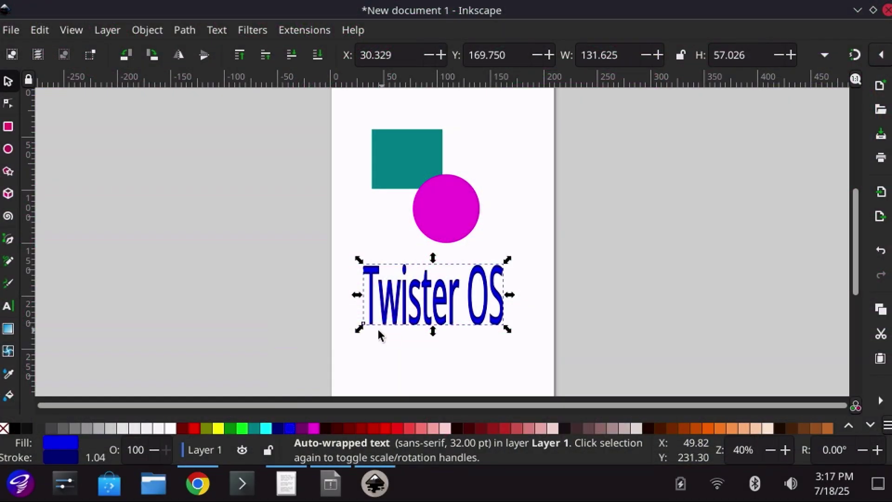
{"action": "left_click_drag", "start_coordinate": [362, 333], "coordinate": [353, 322]}
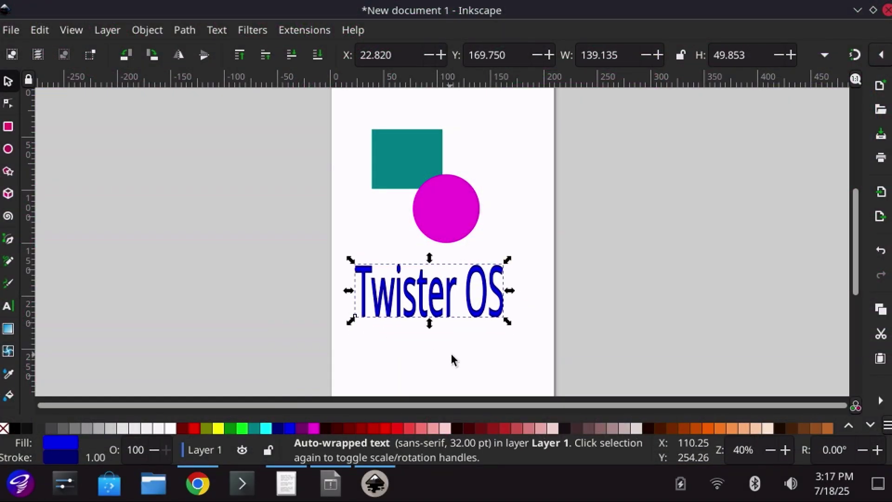
{"action": "key", "text": "Escape"}
{"action": "left_click_drag", "start_coordinate": [436, 298], "coordinate": [456, 243]}
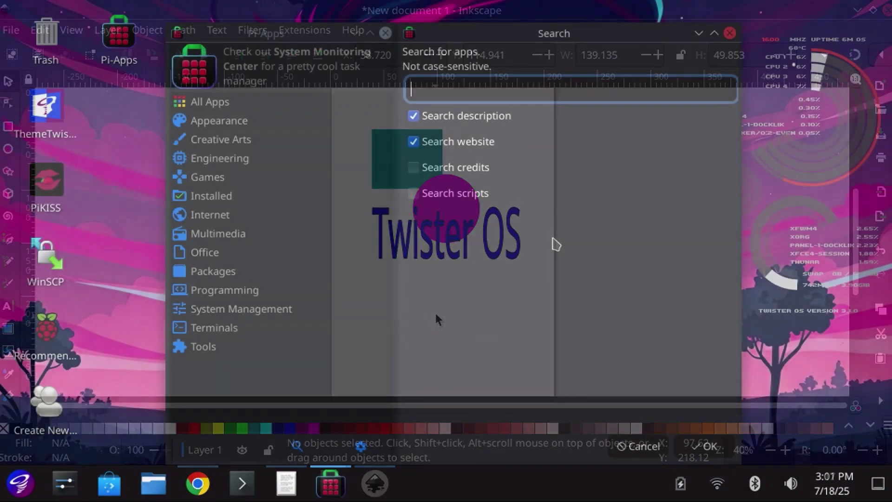
{"action": "type", "text": "llama"}
{"action": "key", "text": "Return"}
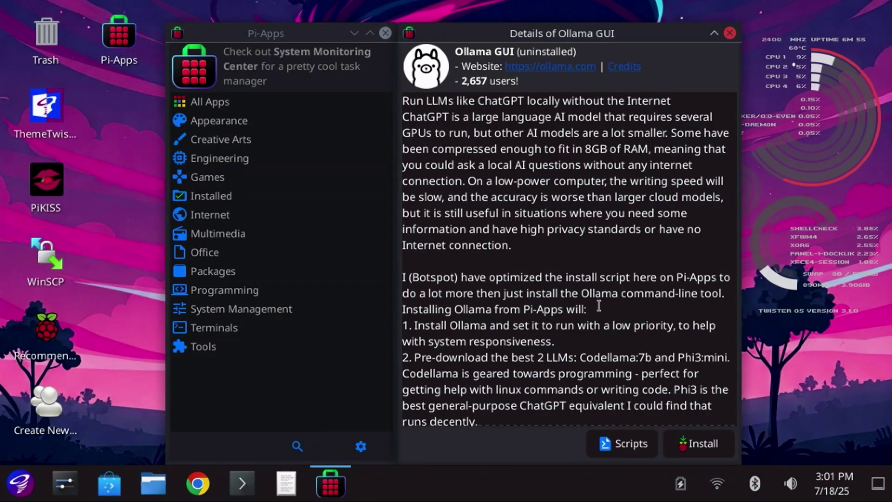
- Install Ollama GUI, launch it, and open the deepseek-r1 model page in the Ollama library
{"action": "left_click", "coordinate": [700, 445]}
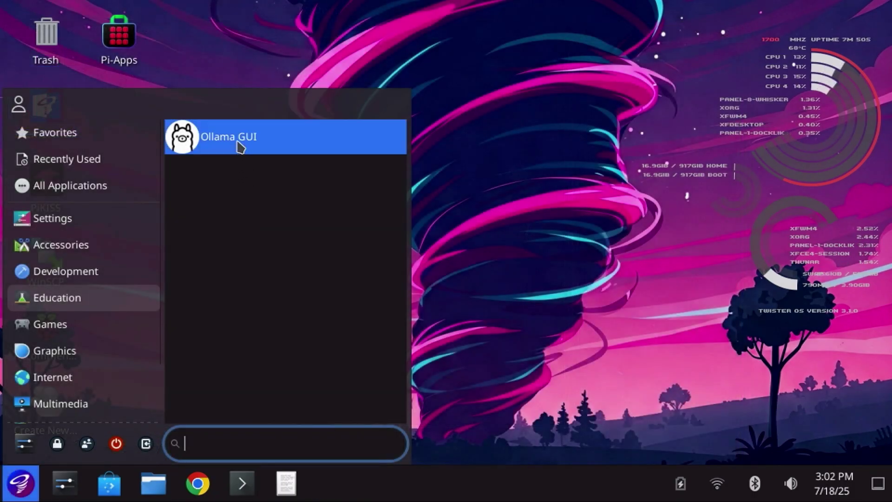
{"action": "left_click", "coordinate": [222, 137]}
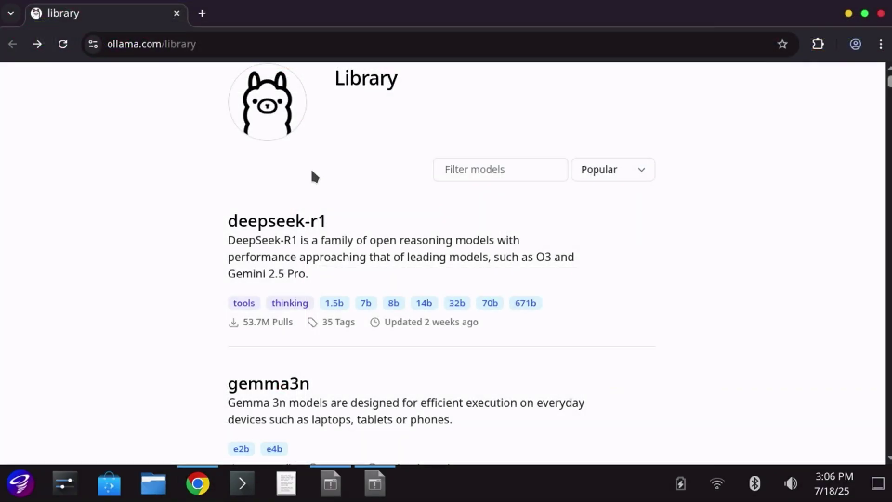
{"action": "left_click", "coordinate": [336, 302]}
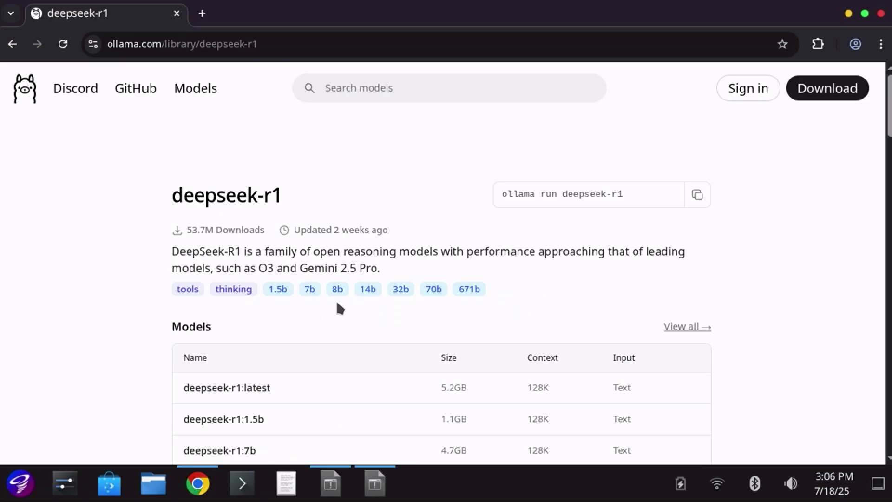
{"action": "scroll", "coordinate": [297, 319], "scroll_direction": "down", "scroll_amount": 2}
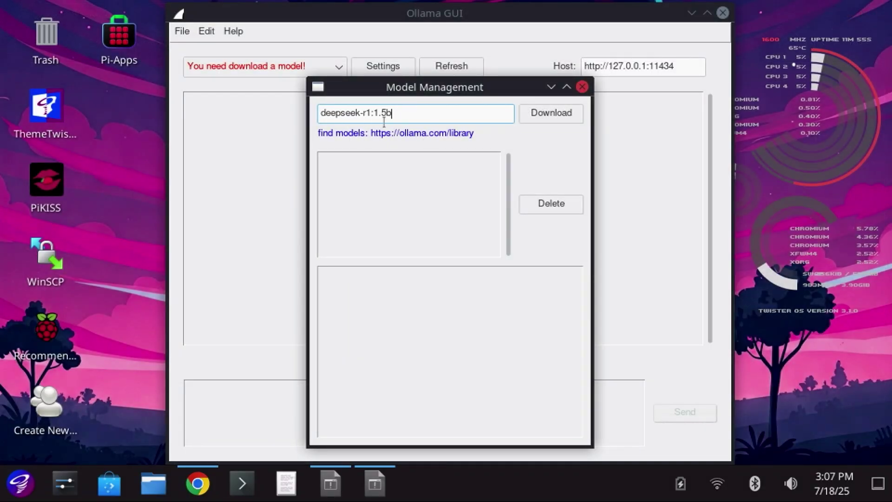
- Download deepseek-r1:1.5b and ask it for a Python program picking a random number 1–100
{"action": "left_click", "coordinate": [539, 114]}
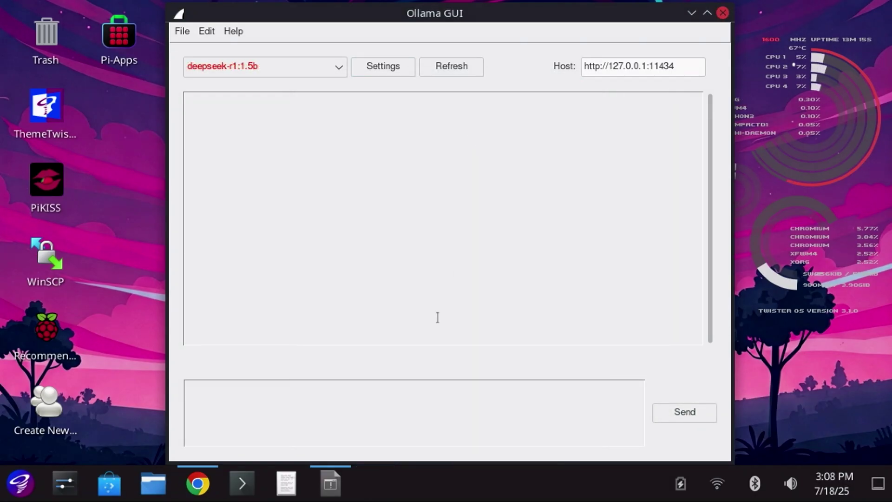
{"action": "left_click", "coordinate": [407, 410]}
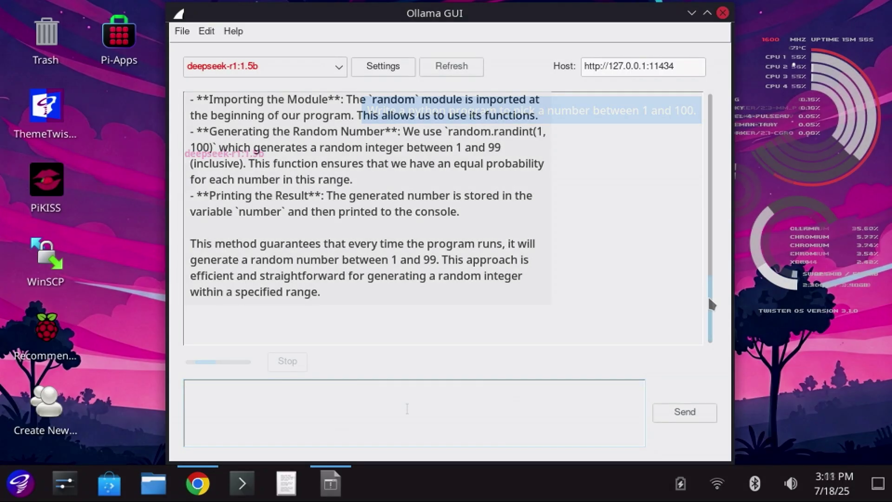
{"action": "scroll", "coordinate": [702, 264], "scroll_direction": "up", "scroll_amount": 10}
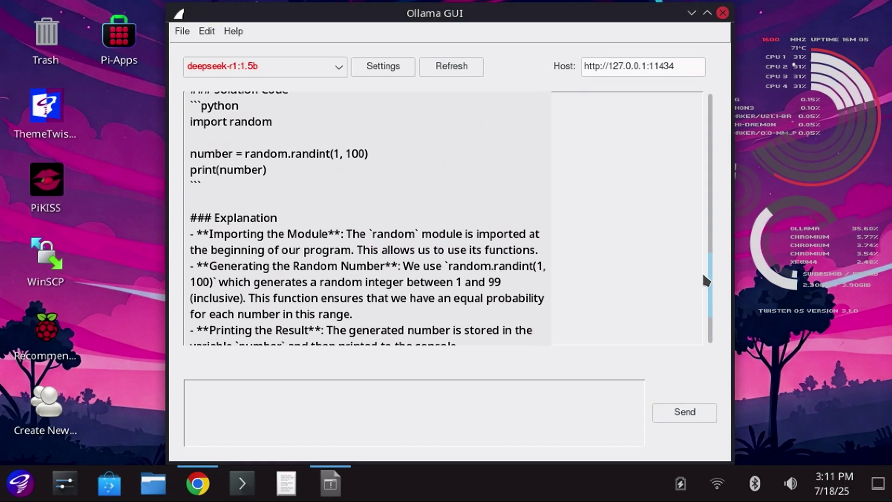
{"action": "scroll", "coordinate": [701, 260], "scroll_direction": "up", "scroll_amount": 2}
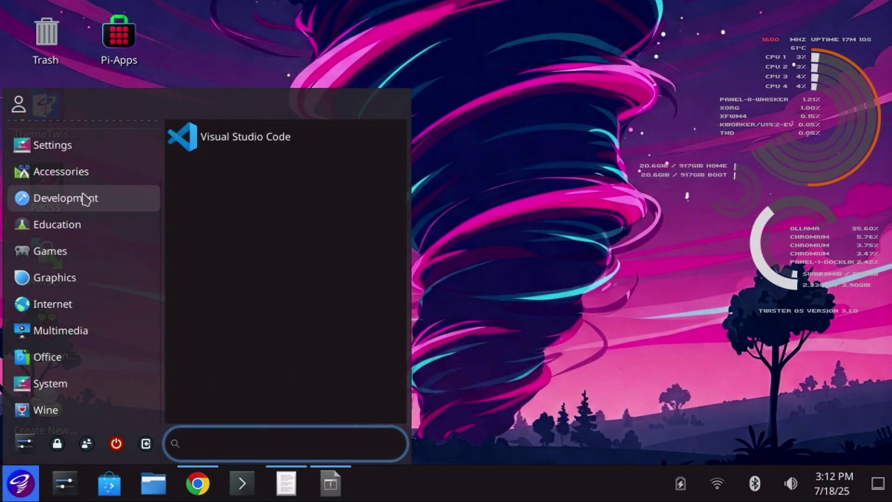
- Launch Visual Studio Code, save pythontest.py and run it twice, printing a random number each time
{"action": "left_click", "coordinate": [239, 144]}
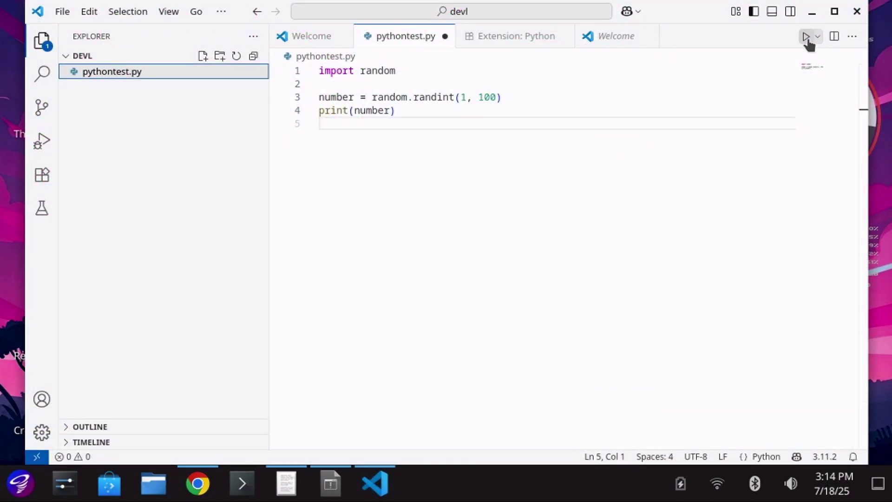
{"action": "left_click", "coordinate": [807, 38]}
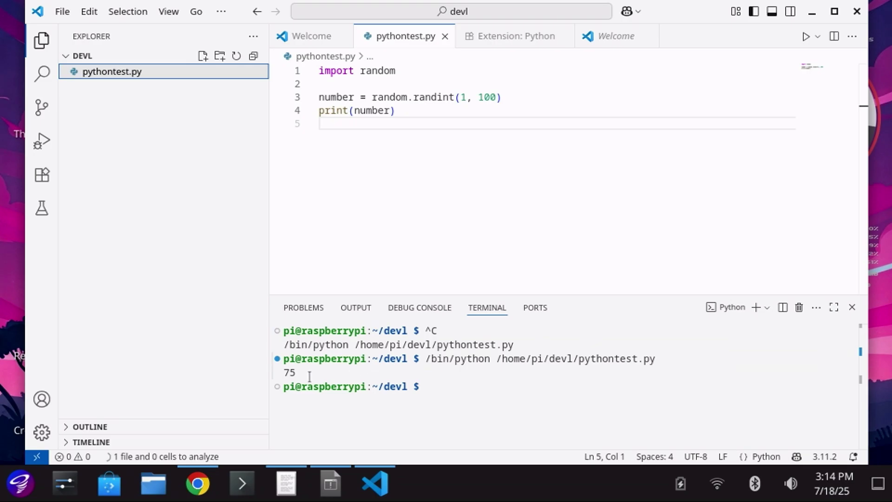
{"action": "left_click", "coordinate": [807, 38]}
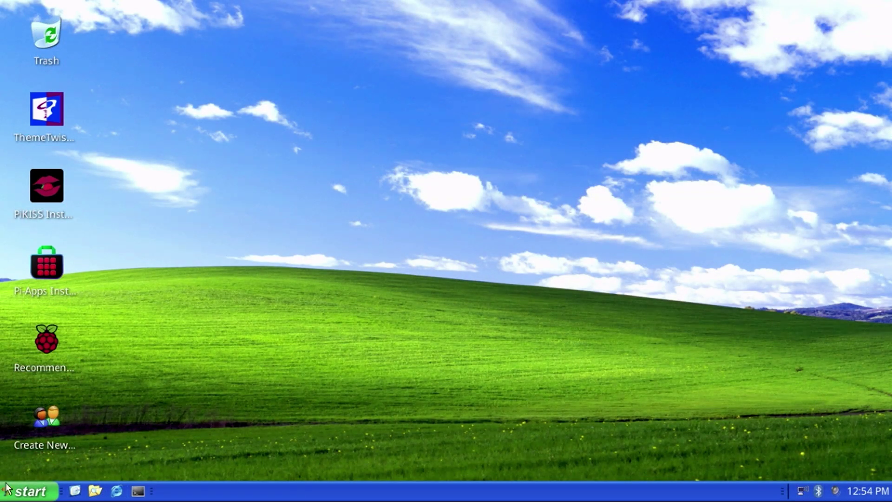
- Open the Start menu to start switching desktop themes with ThemeTwister
{"action": "left_click", "coordinate": [14, 494]}
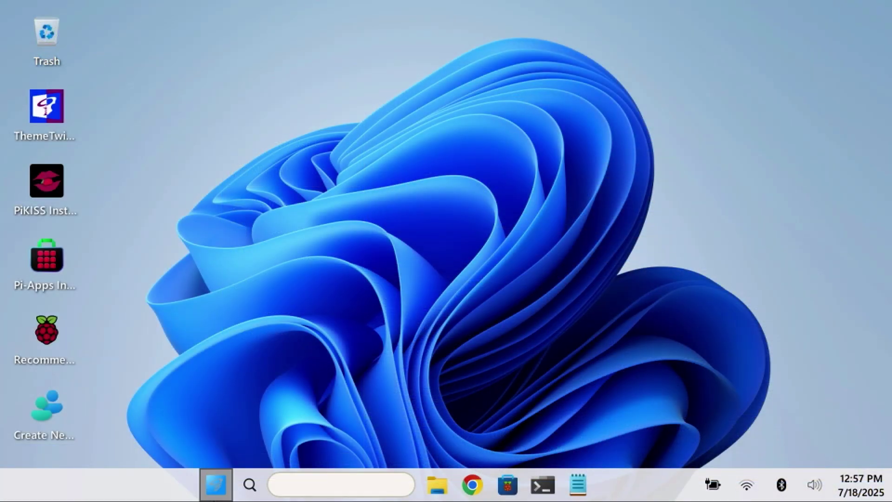
{"action": "left_click", "coordinate": [212, 496]}
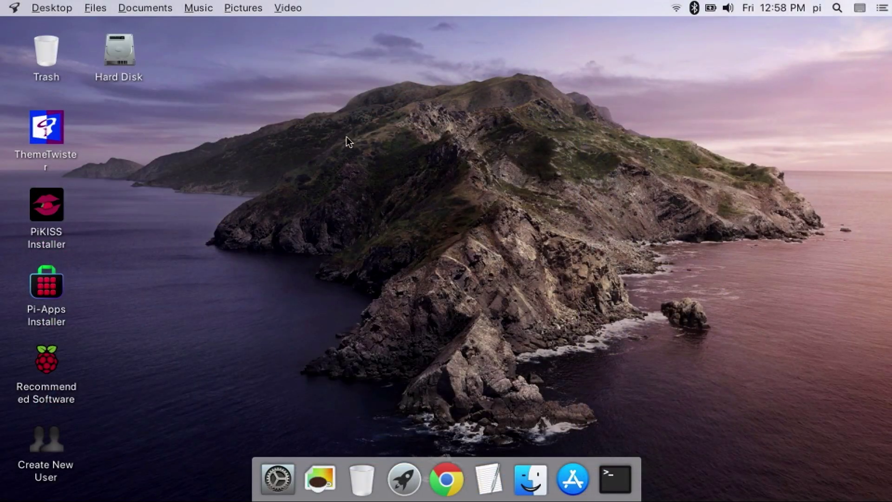